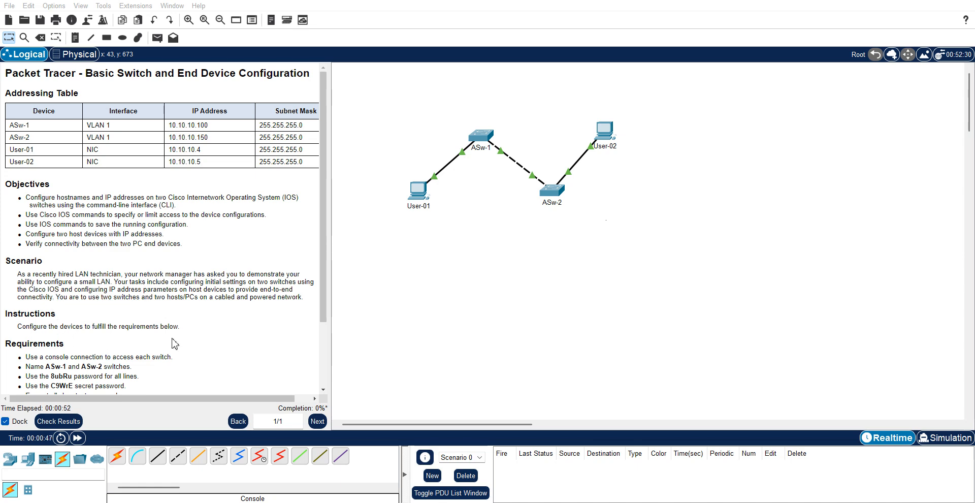
- Connect a console cable from ASw-1's Console port to User-01's RS 232 port
{"action": "left_click", "coordinate": [323, 389]}
{"action": "left_click", "coordinate": [324, 389]}
{"action": "left_click", "coordinate": [324, 389]}
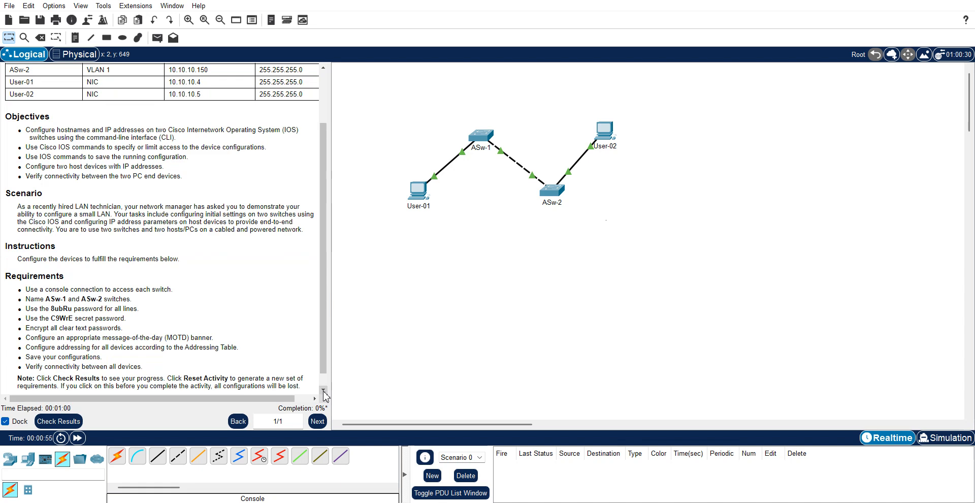
{"action": "left_click", "coordinate": [62, 463]}
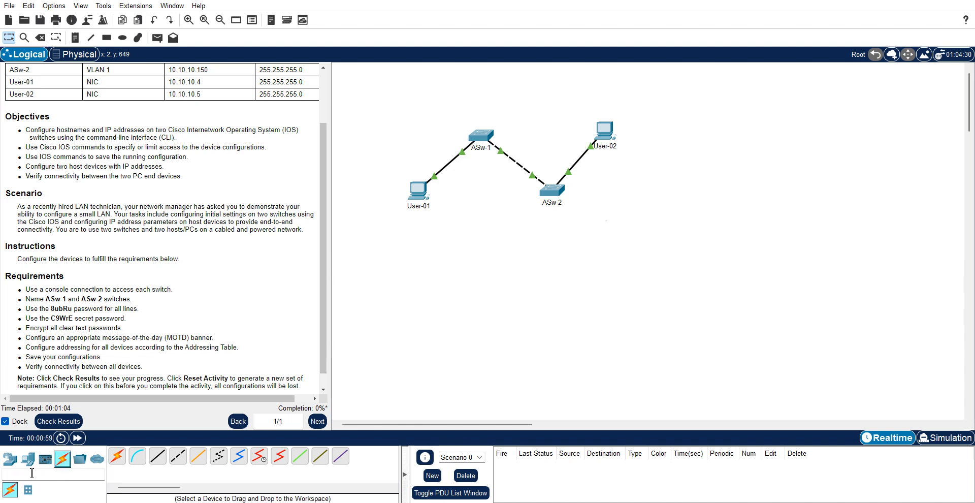
{"action": "left_click", "coordinate": [140, 463]}
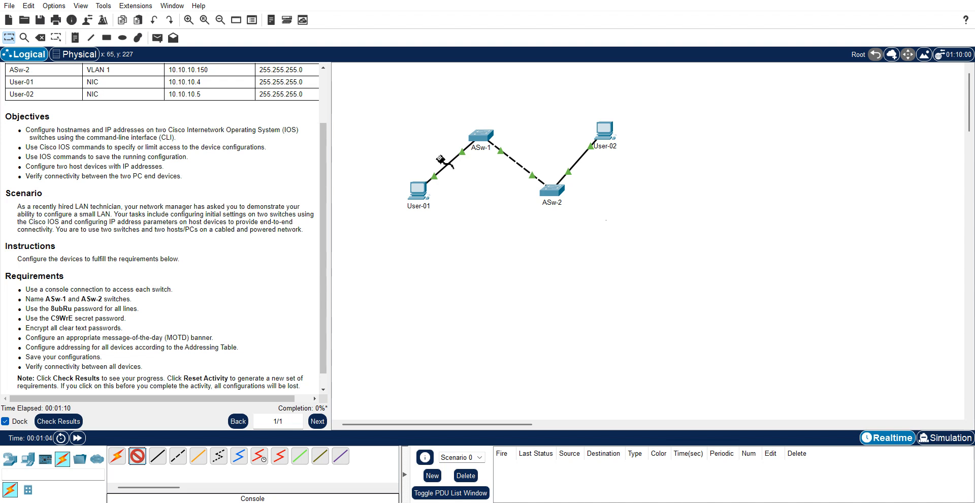
{"action": "left_click", "coordinate": [481, 143]}
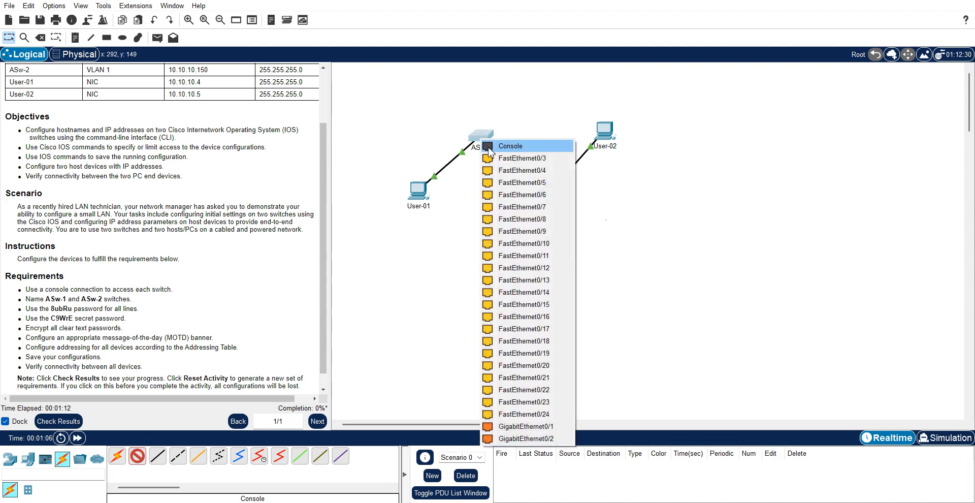
{"action": "left_click", "coordinate": [488, 147]}
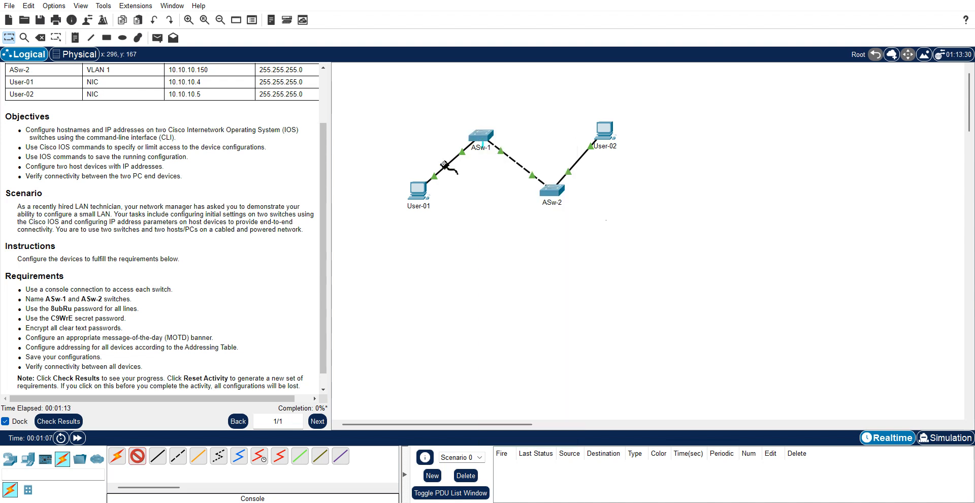
{"action": "left_click", "coordinate": [415, 188]}
{"action": "left_click", "coordinate": [441, 194]}
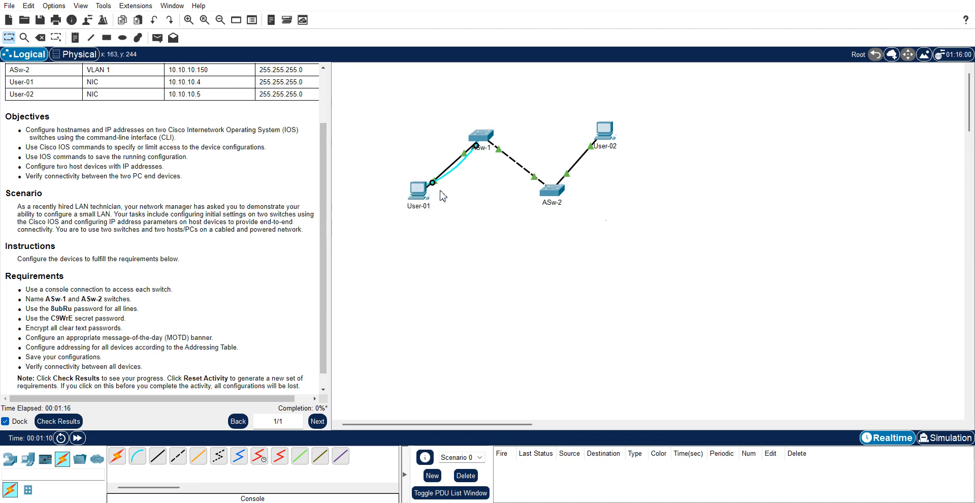
- Connect a second console cable from ASw-2's Console port to User-02's RS 232 port
{"action": "left_click", "coordinate": [136, 457]}
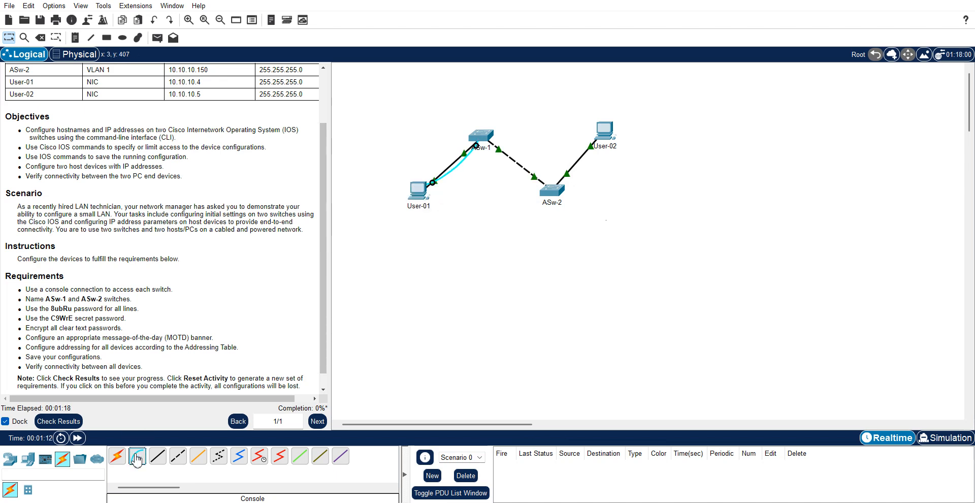
{"action": "left_click", "coordinate": [556, 195]}
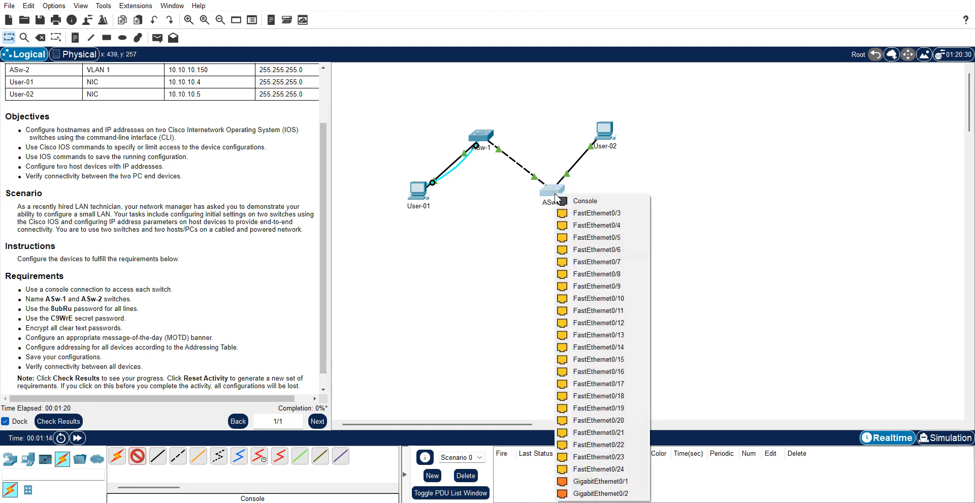
{"action": "left_click", "coordinate": [563, 201]}
{"action": "left_click", "coordinate": [613, 133]}
{"action": "left_click", "coordinate": [635, 135]}
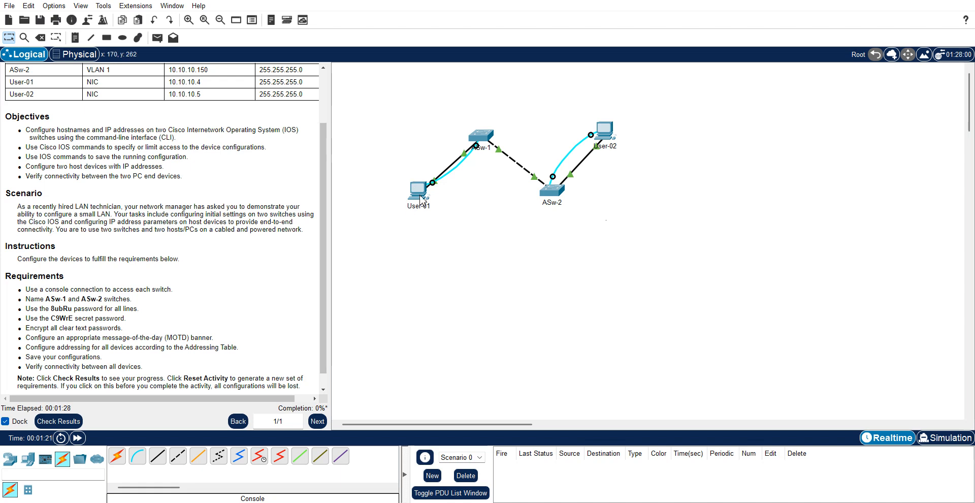
- Start User-01's Terminal with default port settings, keep it on top, and reach Switch>
{"action": "left_click", "coordinate": [420, 198]}
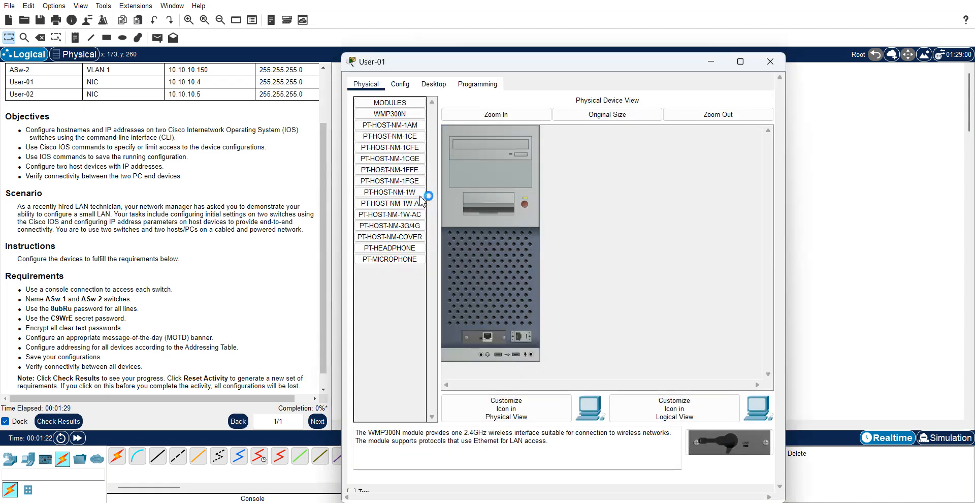
{"action": "left_click", "coordinate": [438, 85]}
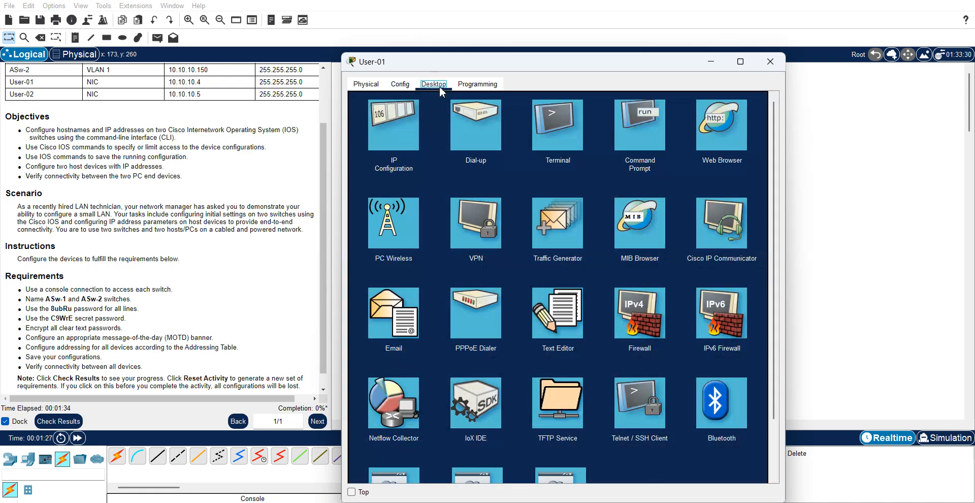
{"action": "left_click", "coordinate": [568, 144]}
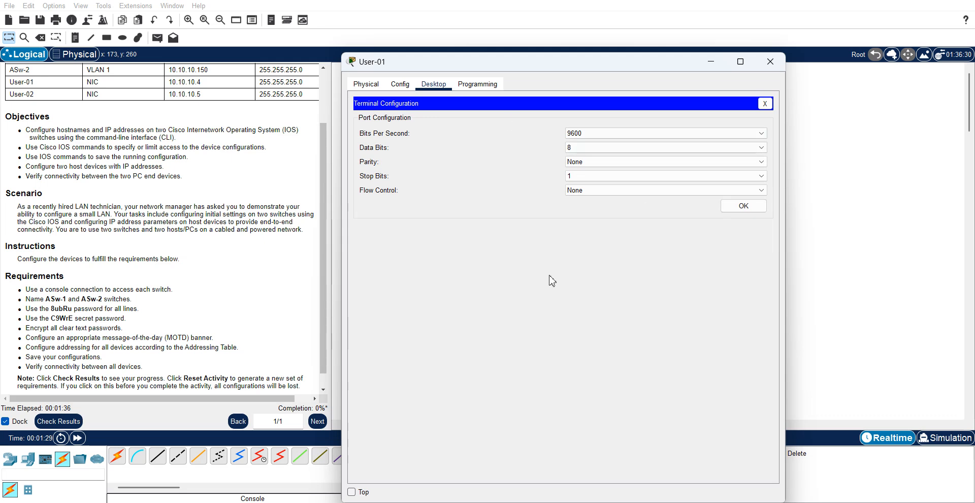
{"action": "left_click", "coordinate": [745, 207]}
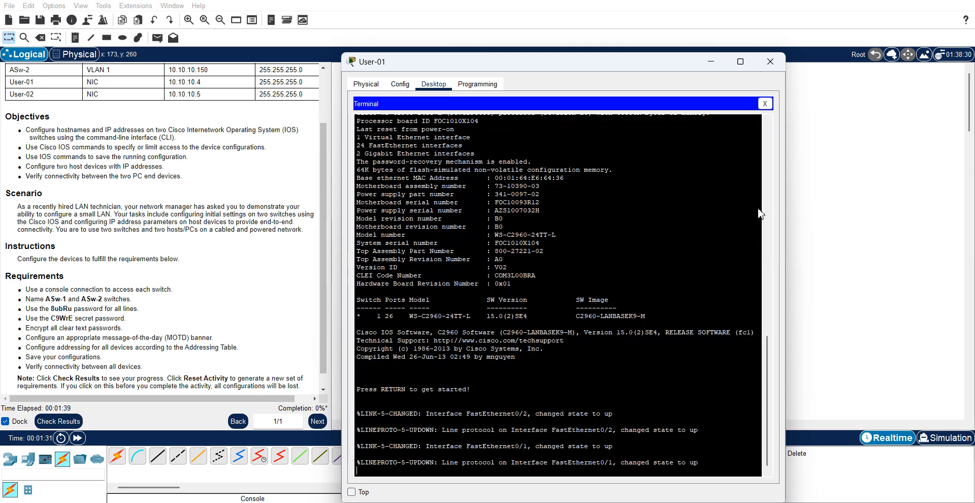
{"action": "left_click", "coordinate": [351, 492]}
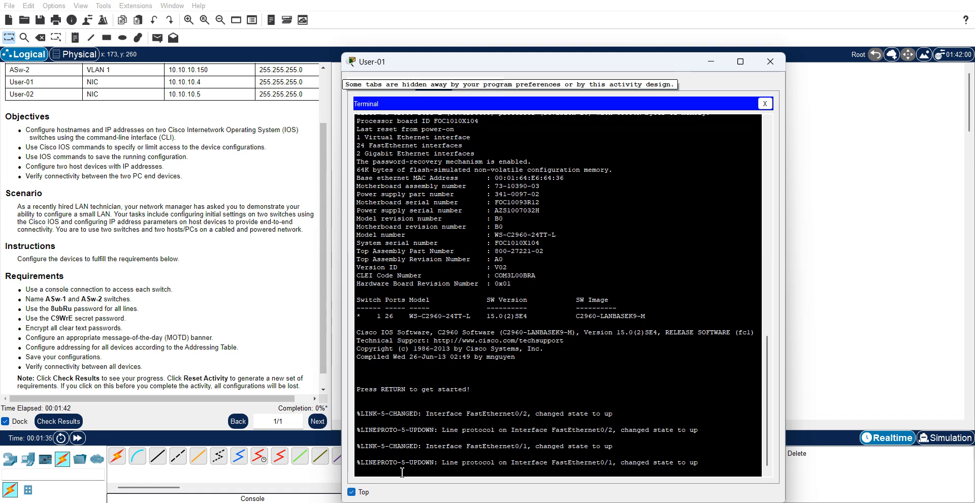
{"action": "key", "text": "Return"}
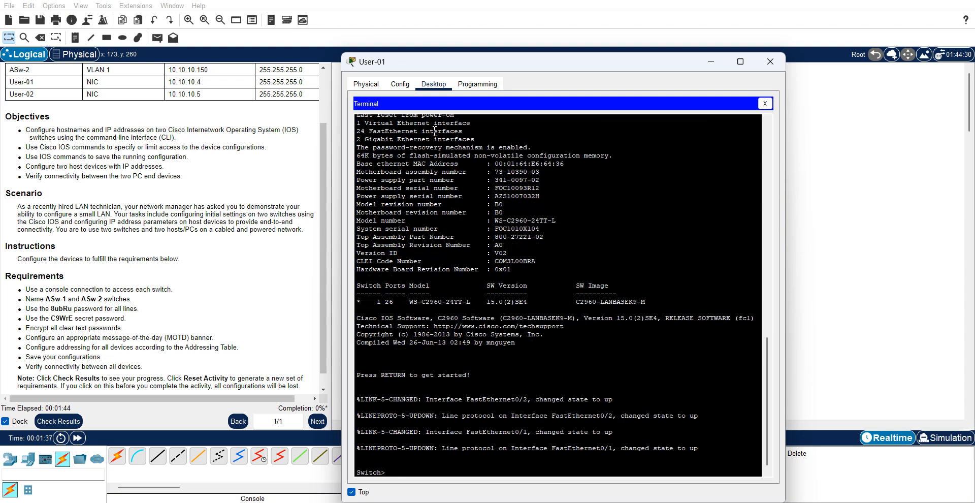
- Move the terminal up and enter privileged and global configuration mode with en and config
{"action": "left_click_drag", "start_coordinate": [462, 71], "coordinate": [461, 38]}
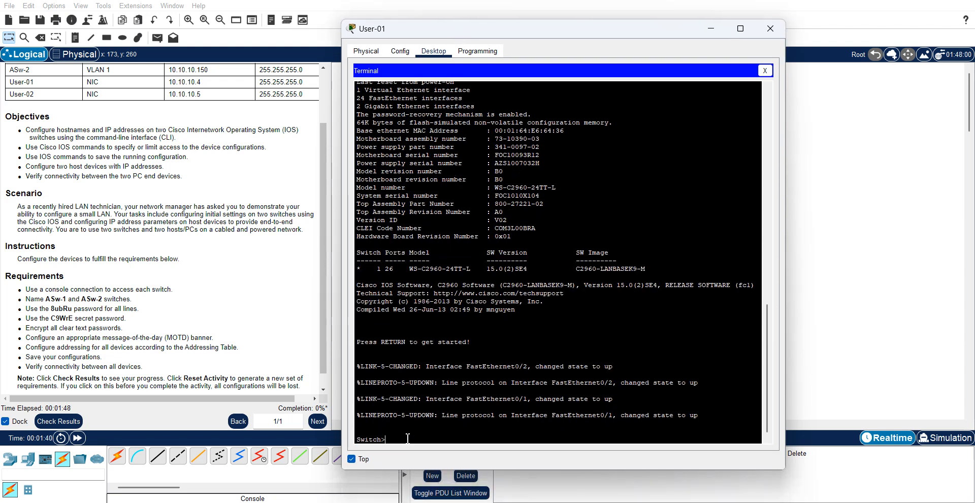
{"action": "type", "text": "en"}
{"action": "key", "text": "Return"}
{"action": "type", "text": "config t"}
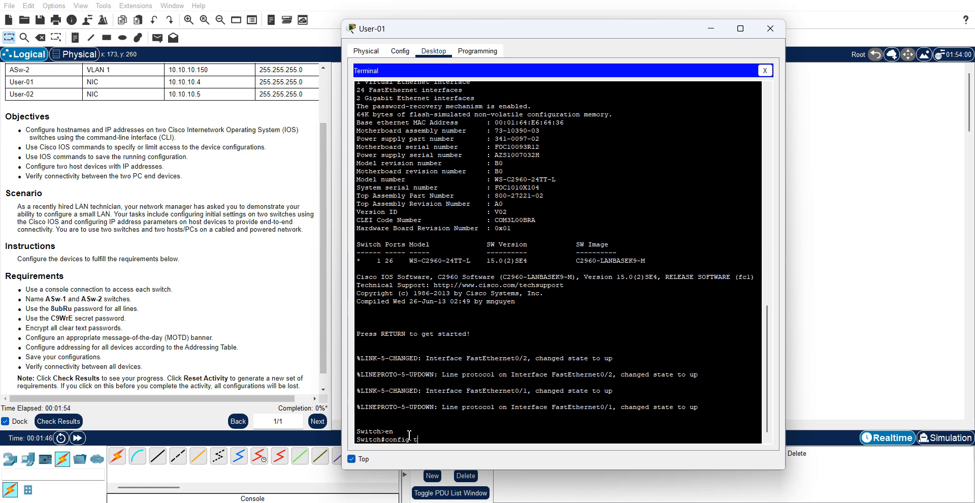
{"action": "key", "text": "Return"}
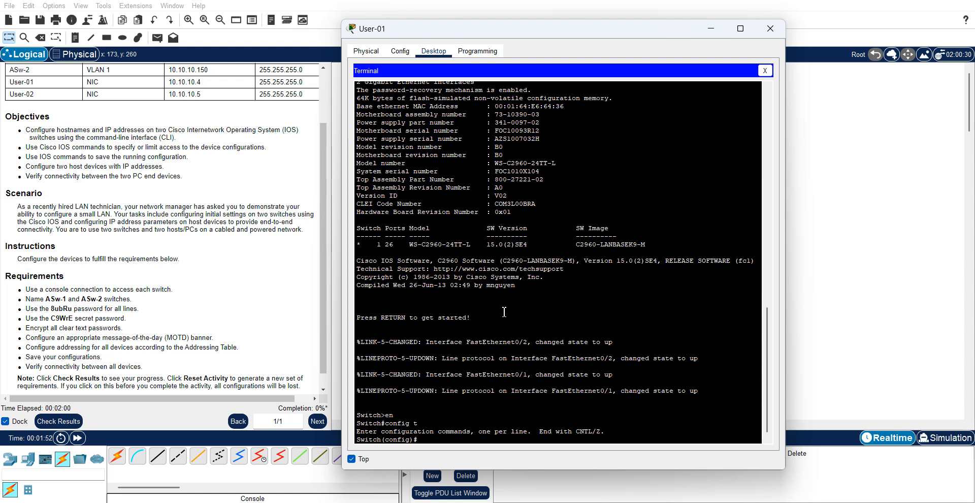
- Set the switch hostname to ASw-1 and begin the line console command
{"action": "type", "text": "hostname"}
{"action": "key", "text": "Caps_Lock"}
{"action": "type", "text": "AS"}
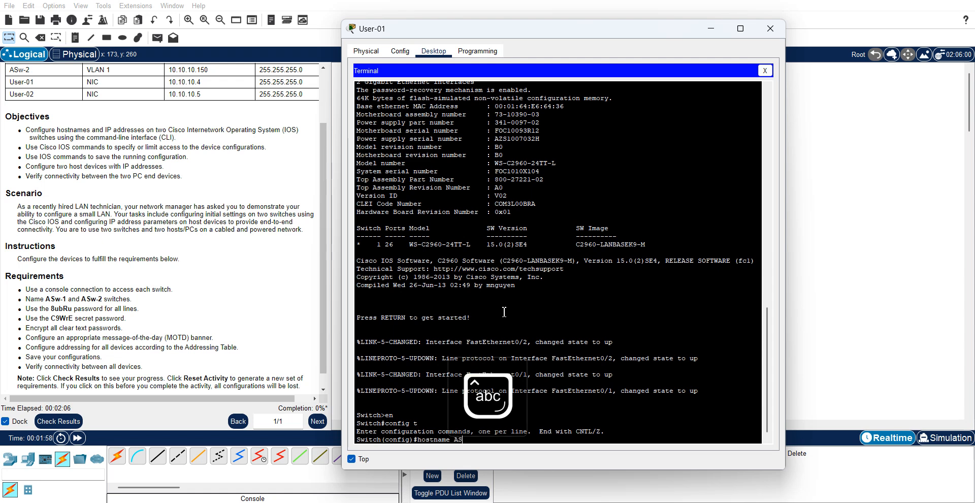
{"action": "type", "text": "w-1"}
{"action": "key", "text": "Return"}
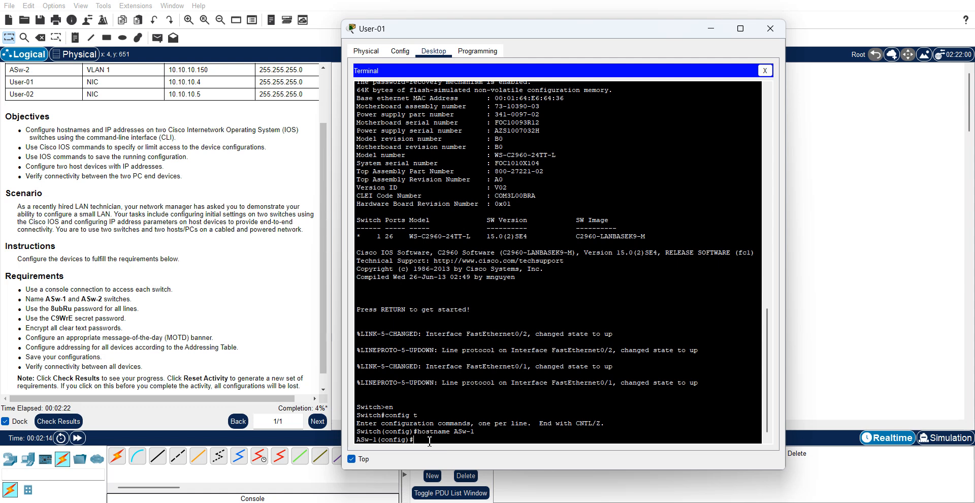
{"action": "type", "text": "line console 0"}
- Give console line 0 its password, require login, exit, and begin the enable secret command
{"action": "key", "text": "Return"}
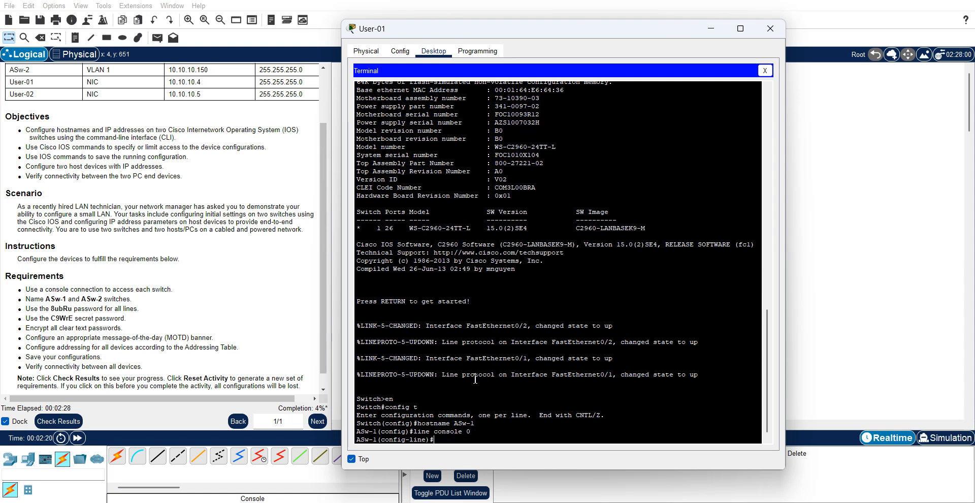
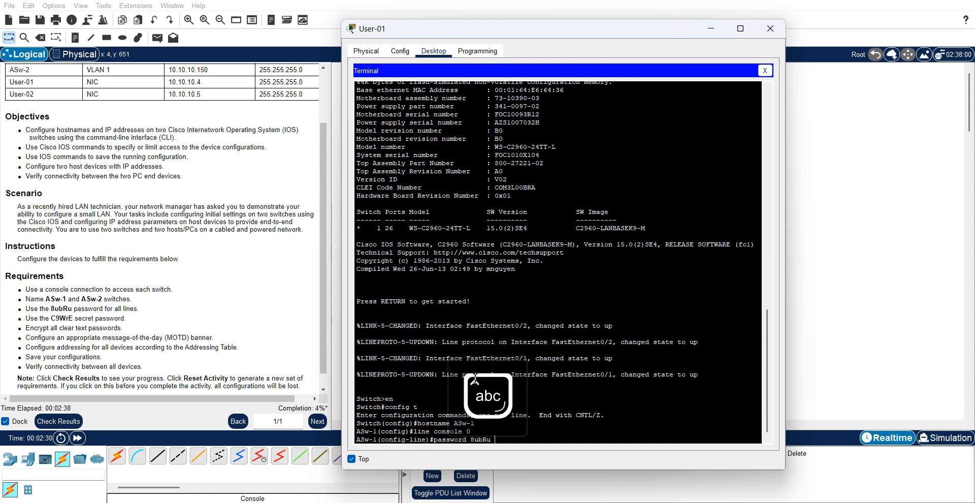
{"action": "key", "text": "Return"}
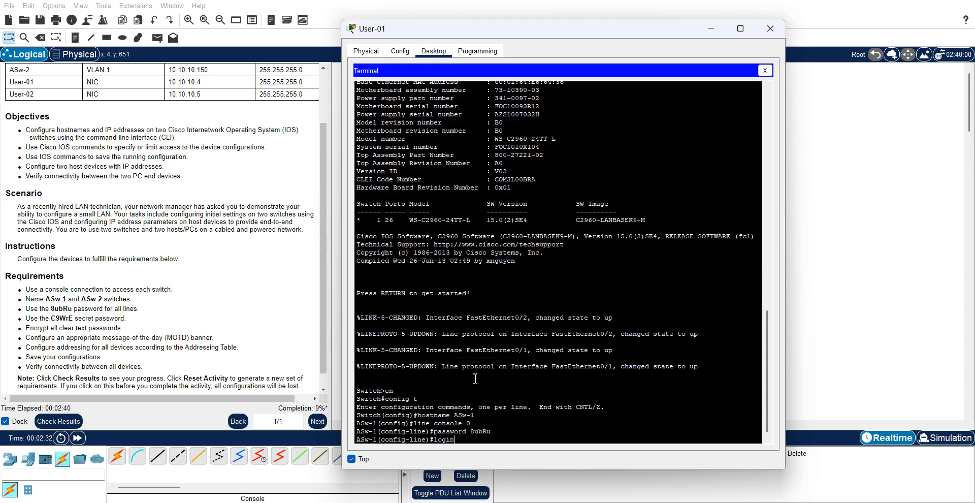
{"action": "key", "text": "Return"}
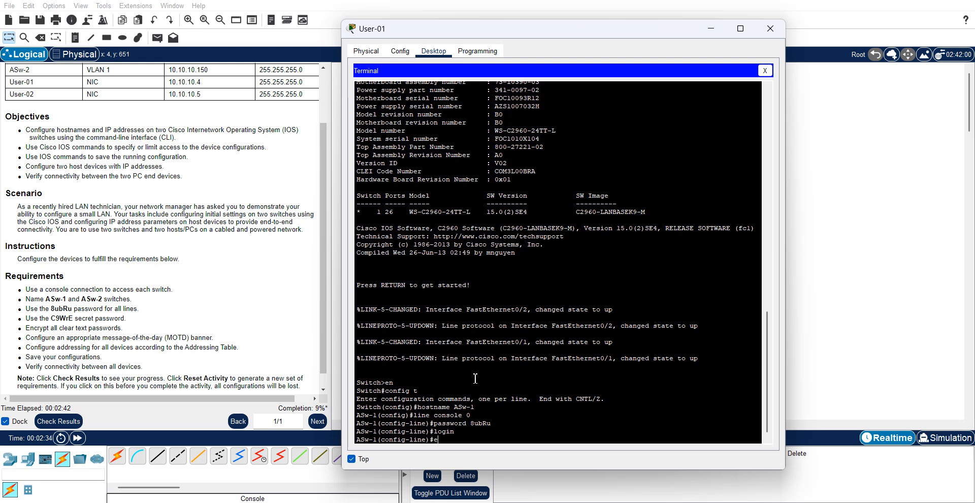
{"action": "key", "text": "Return"}
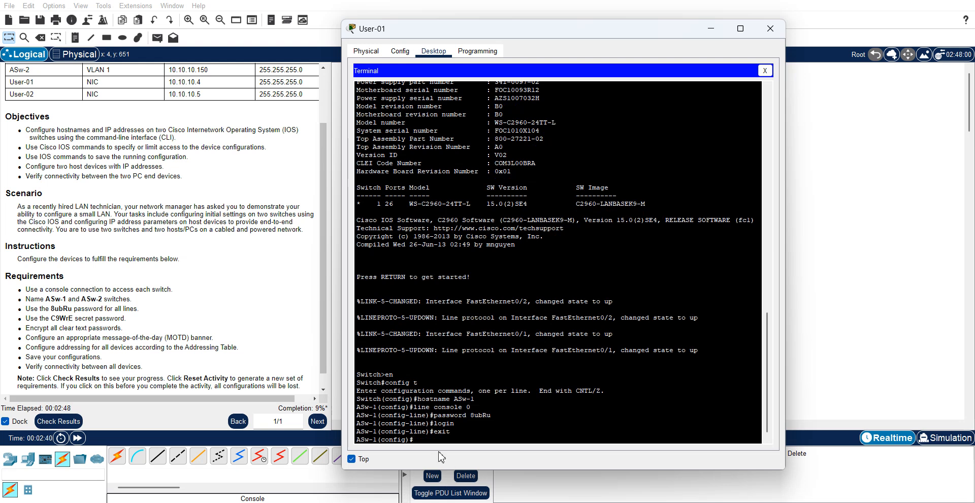
- Enter ASw-1's mixed-case enable secret password
{"action": "key", "text": "Caps_Lock"}
{"action": "key", "text": "Caps_Lock"}
{"action": "key", "text": "Caps_Lock"}
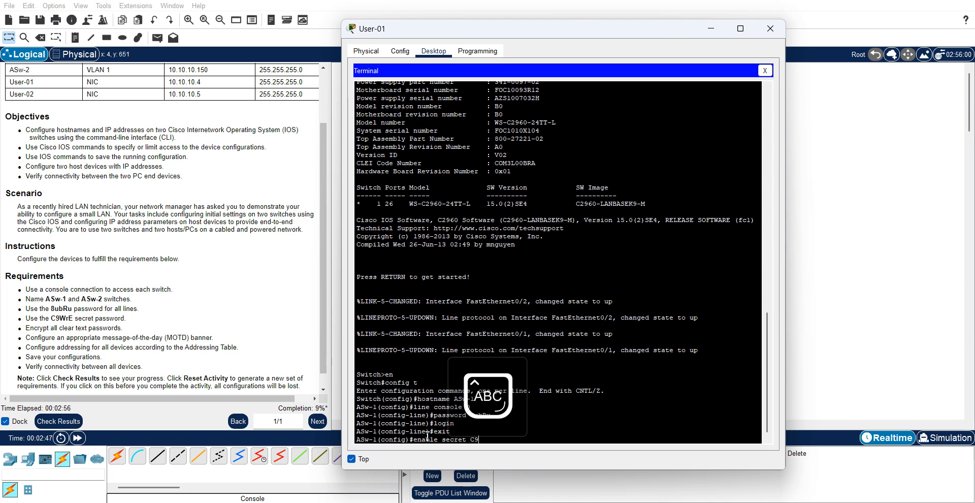
{"action": "key", "text": "Caps_Lock"}
{"action": "key", "text": "Caps_Lock"}
{"action": "key", "text": "Return"}
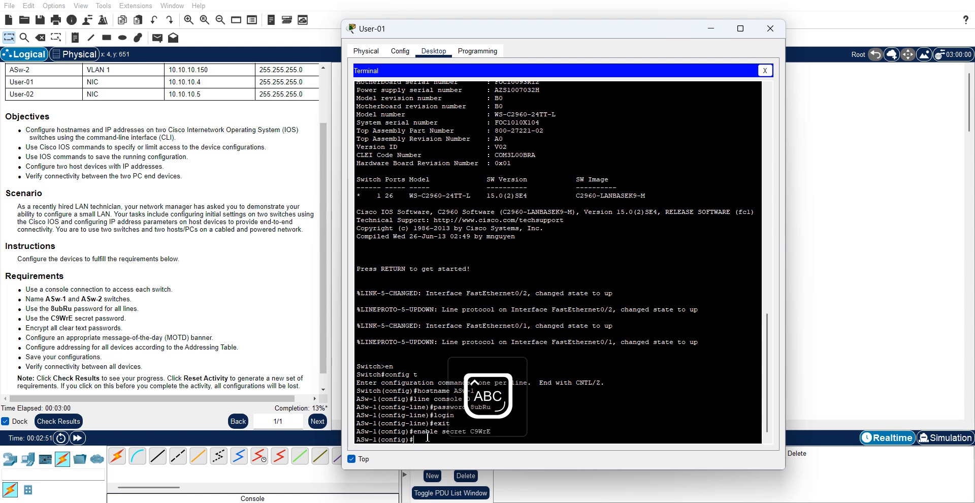
{"action": "key", "text": "Caps_Lock"}
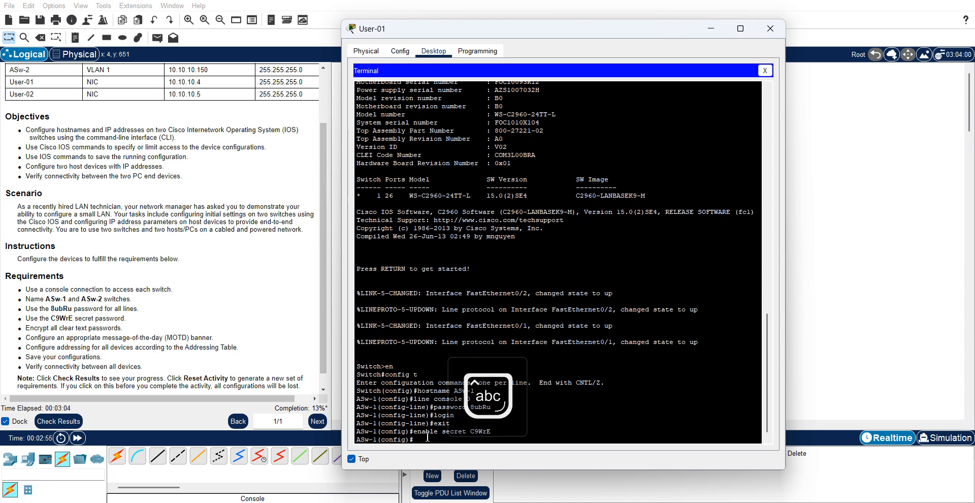
- Encrypt plain-text passwords with service password-encryption, retyping after a misspelling
{"action": "type", "text": "ser"}
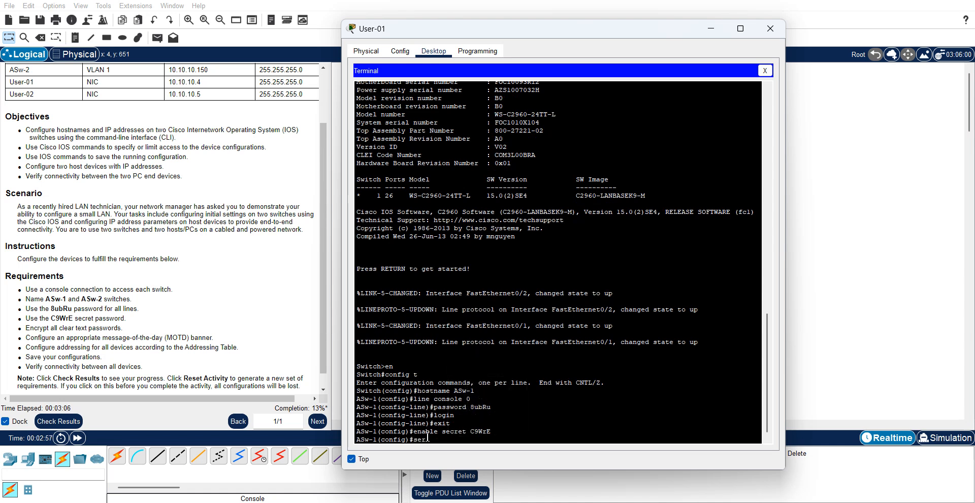
{"action": "type", "text": "vcie password-encryption"}
{"action": "key", "text": "Return"}
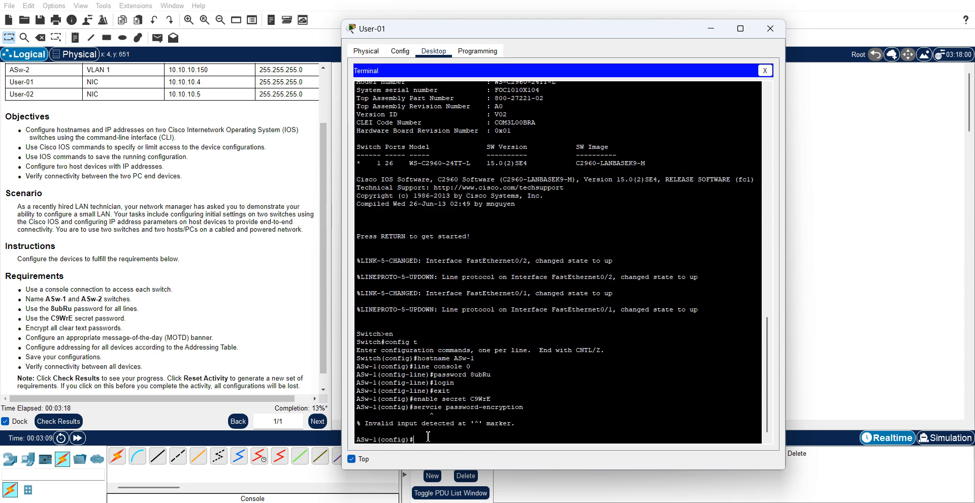
{"action": "type", "text": "service password-encryption"}
{"action": "key", "text": "Return"}
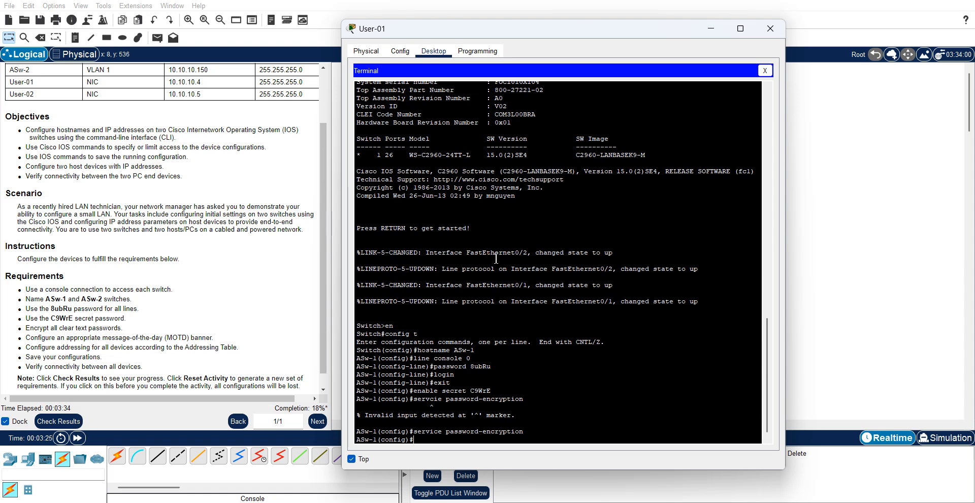
- Add the banner motd "Access denied" and move the terminal clear of the addressing table
{"action": "type", "text": "anner motd \""}
{"action": "key", "text": "Caps_Lock"}
{"action": "type", "text": "Ace"}
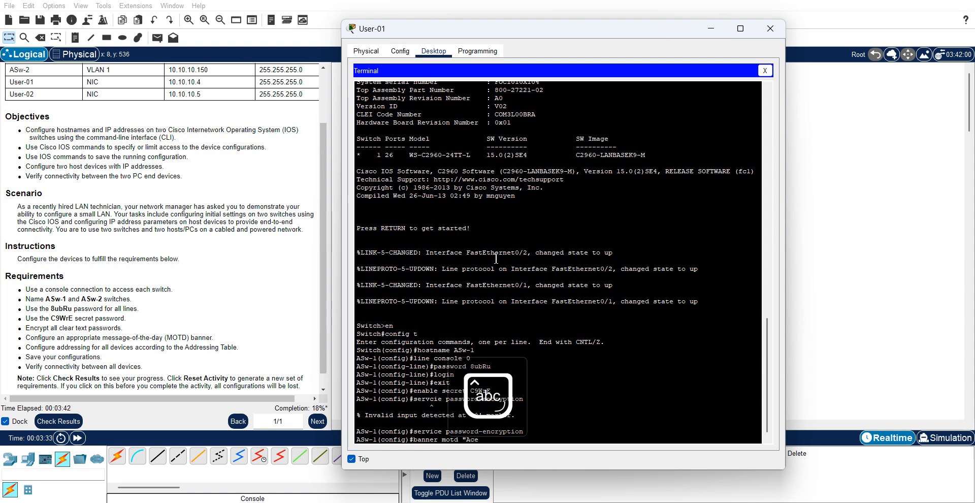
{"action": "type", "text": "cess denie"}
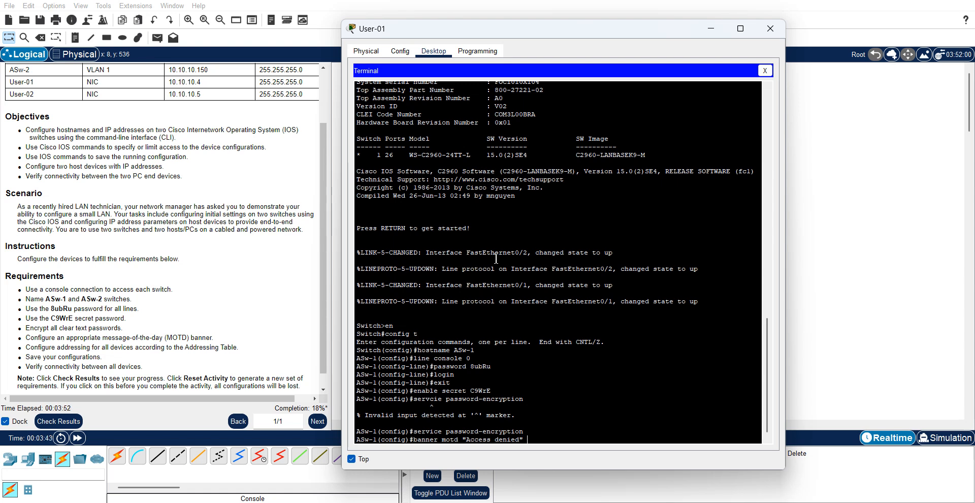
{"action": "type", "text": "d\""}
{"action": "key", "text": "Return"}
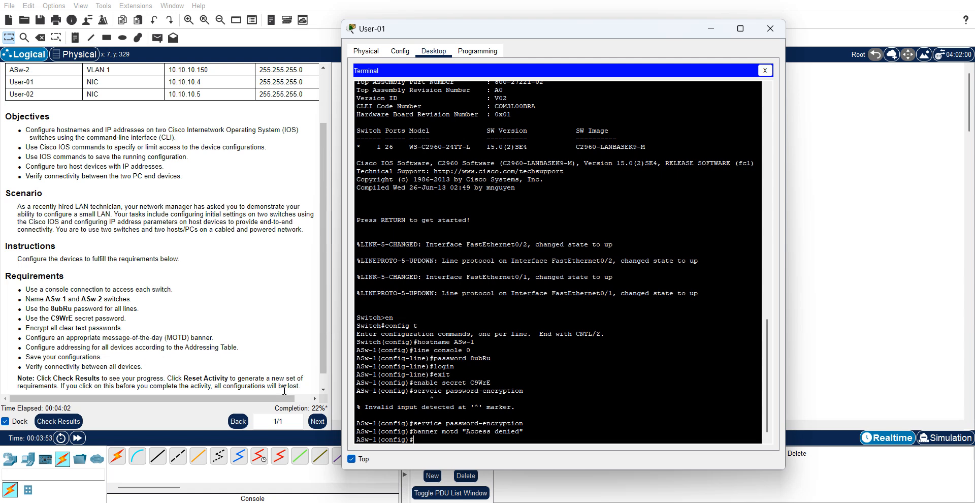
{"action": "left_click", "coordinate": [323, 67]}
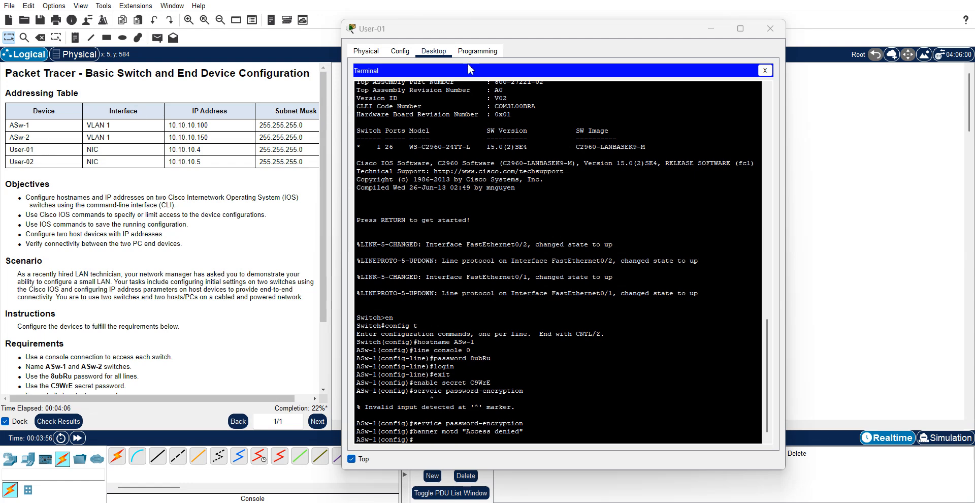
{"action": "left_click", "coordinate": [598, 97]}
{"action": "left_click_drag", "start_coordinate": [481, 32], "coordinate": [555, 51]}
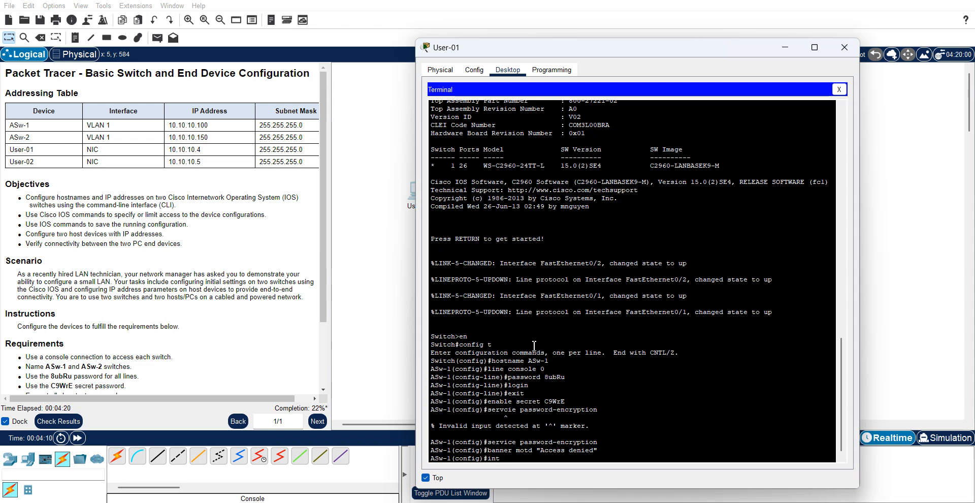
- Assign interface VLAN 1 the address 10.10.10.100 255.255.255.0
{"action": "type", "text": "lan1"}
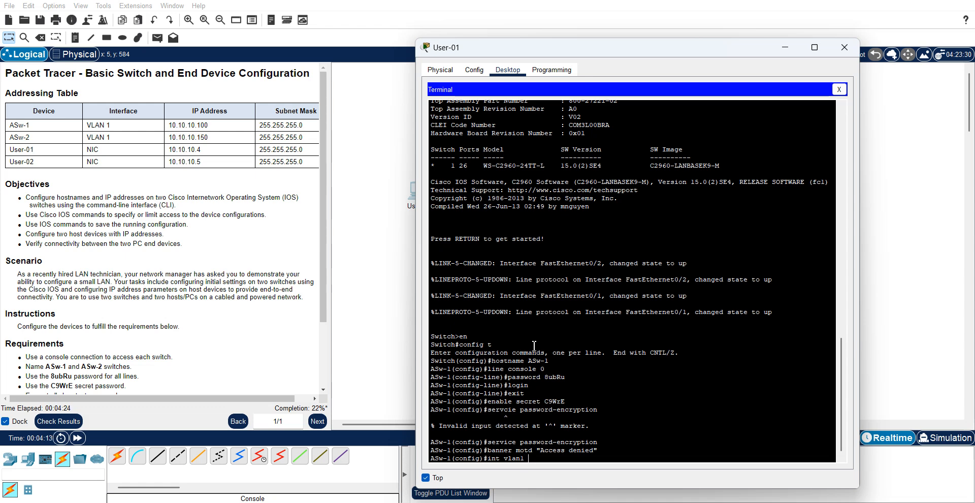
{"action": "key", "text": "Return"}
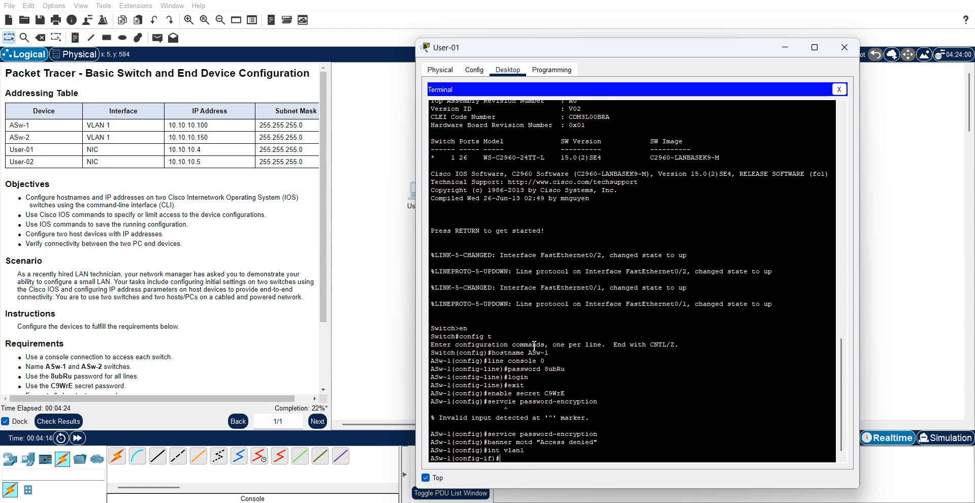
{"action": "type", "text": "ip address"}
{"action": "type", "text": "10.1010"}
{"action": "key", "text": "BackSpace"}
{"action": "key", "text": "BackSpace"}
{"action": "type", "text": ".10.100"}
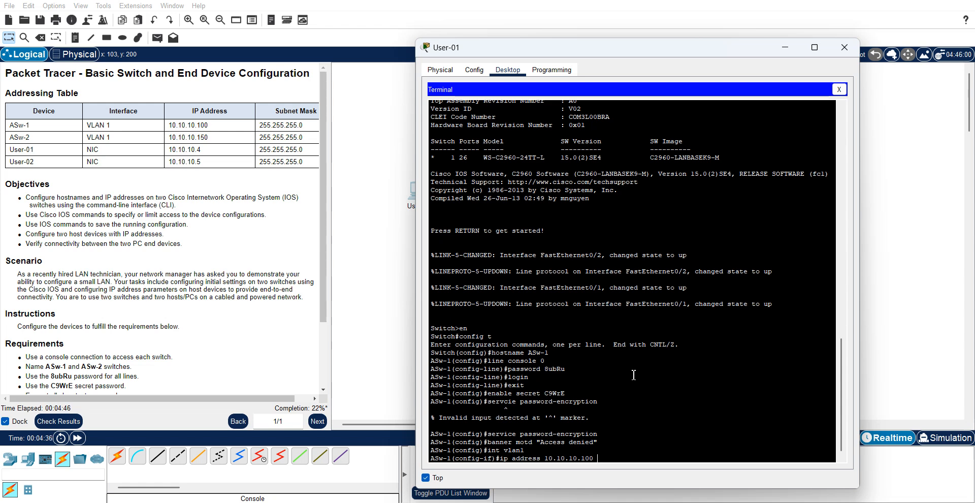
{"action": "type", "text": " 255.255.255.0"}
{"action": "key", "text": "Return"}
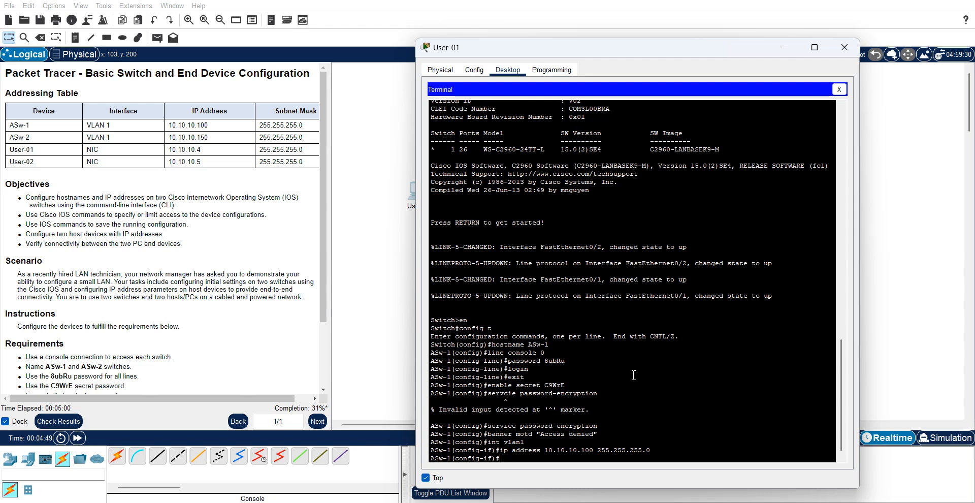
- Bring VLAN 1 up with no shutdown
{"action": "left_click", "coordinate": [325, 391]}
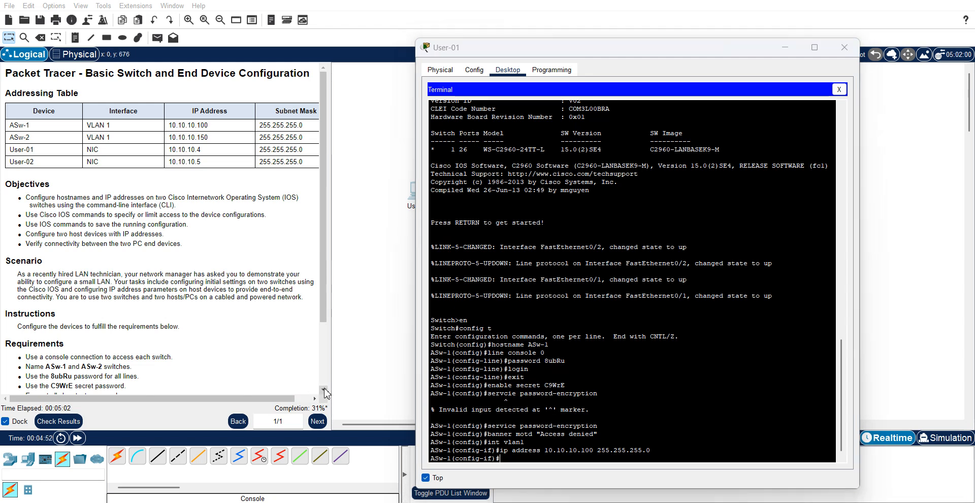
{"action": "left_click", "coordinate": [514, 459]}
{"action": "type", "text": "no"}
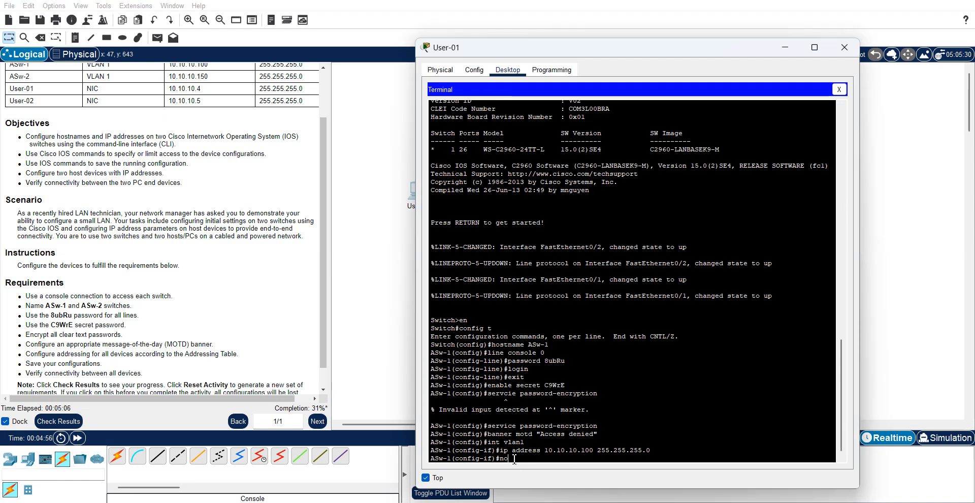
{"action": "type", "text": " shutdw"}
{"action": "type", "text": "wn"}
{"action": "key", "text": "Return"}
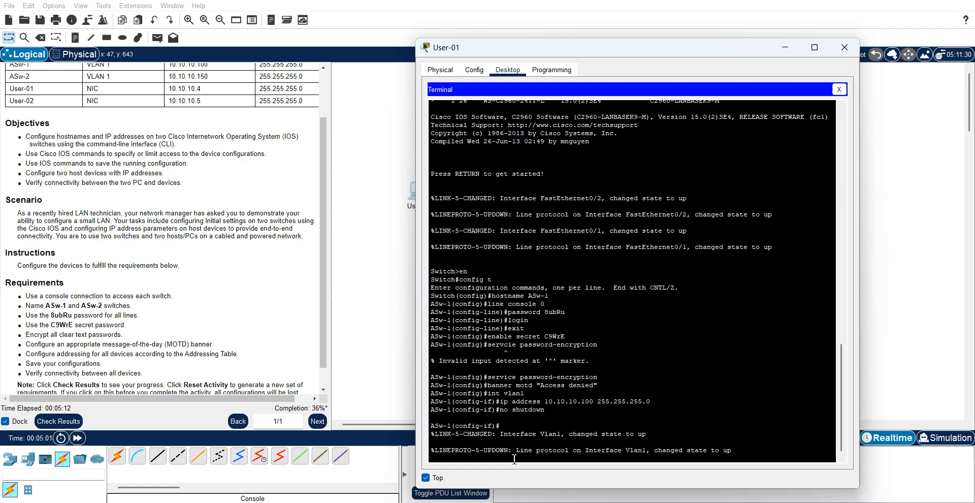
{"action": "key", "text": "Return"}
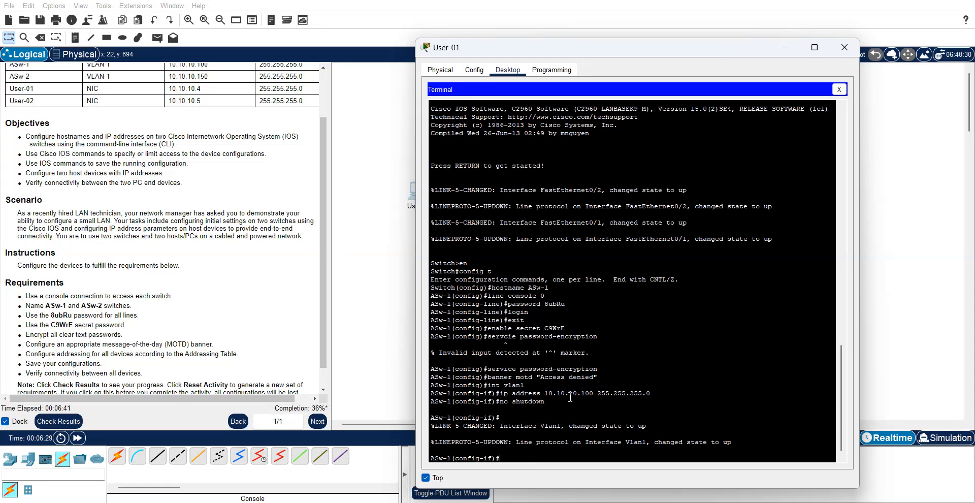
- Exit twice to privileged mode and run copy running-config startup-config
{"action": "type", "text": "copy running-config"}
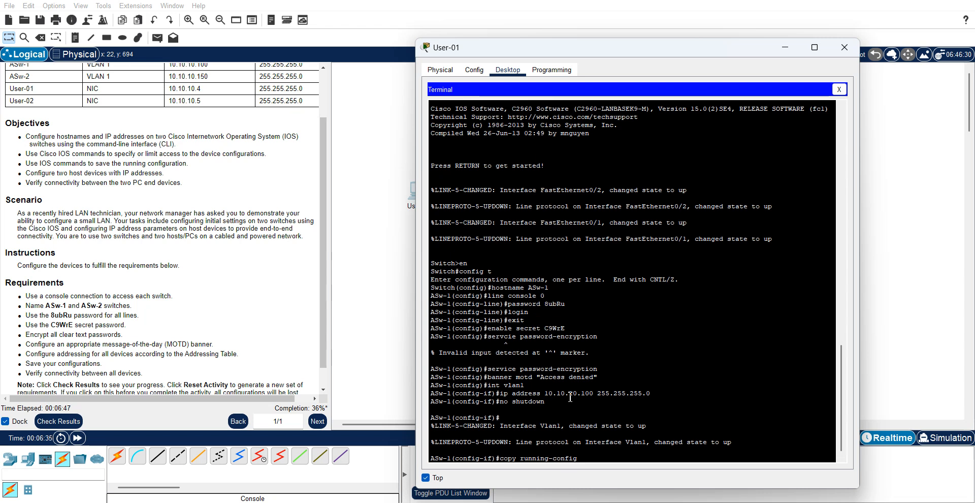
{"action": "type", "text": " startup-confi"}
{"action": "key", "text": "Return"}
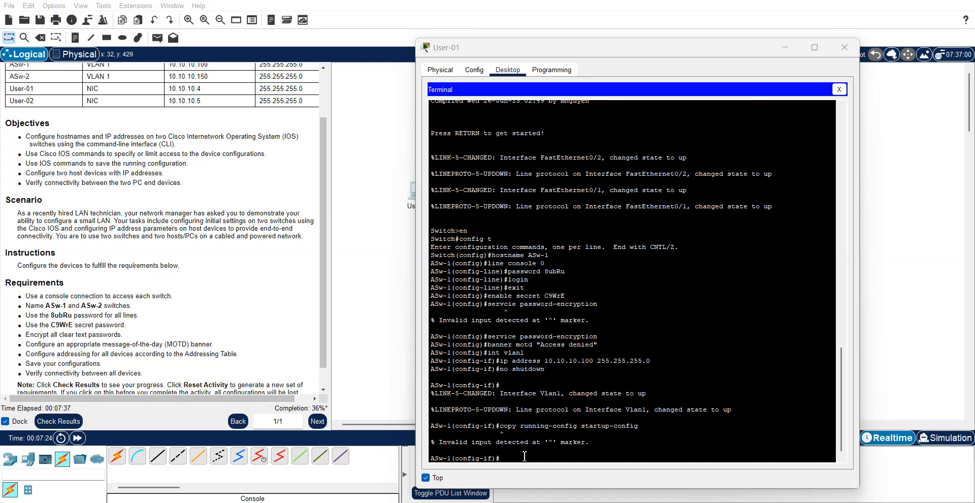
{"action": "left_click", "coordinate": [525, 456]}
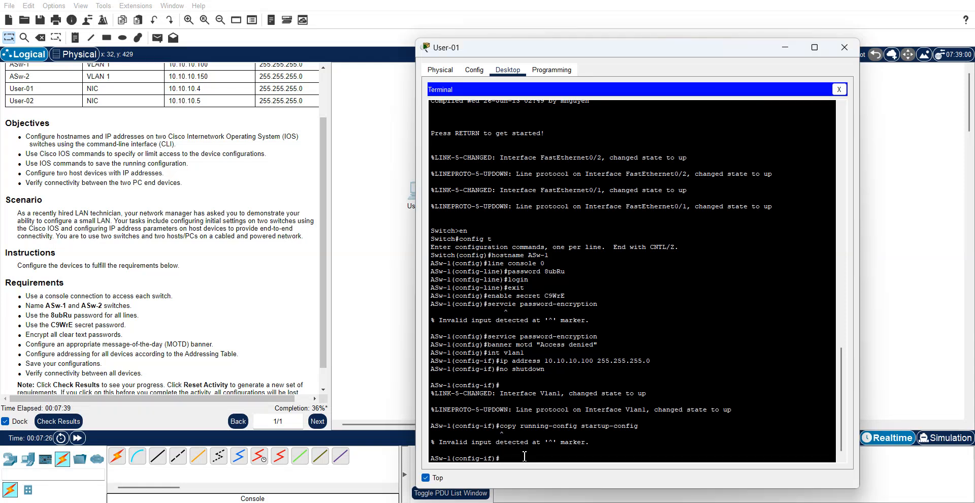
{"action": "type", "text": "exit"}
{"action": "key", "text": "Return"}
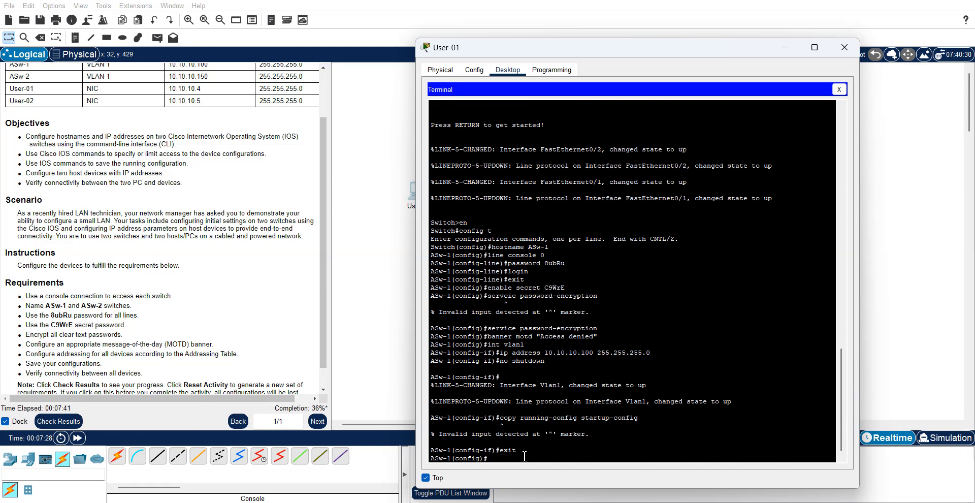
{"action": "type", "text": "exit"}
{"action": "key", "text": "Return"}
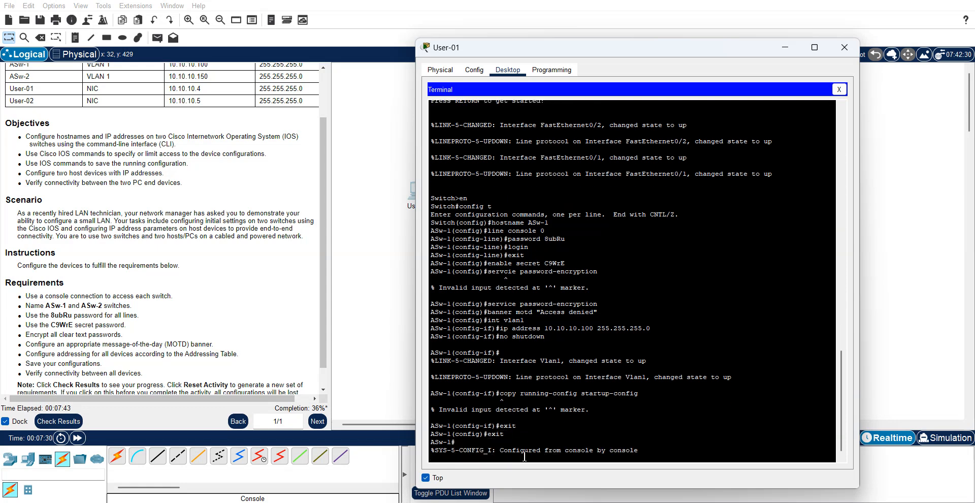
{"action": "key", "text": "Return"}
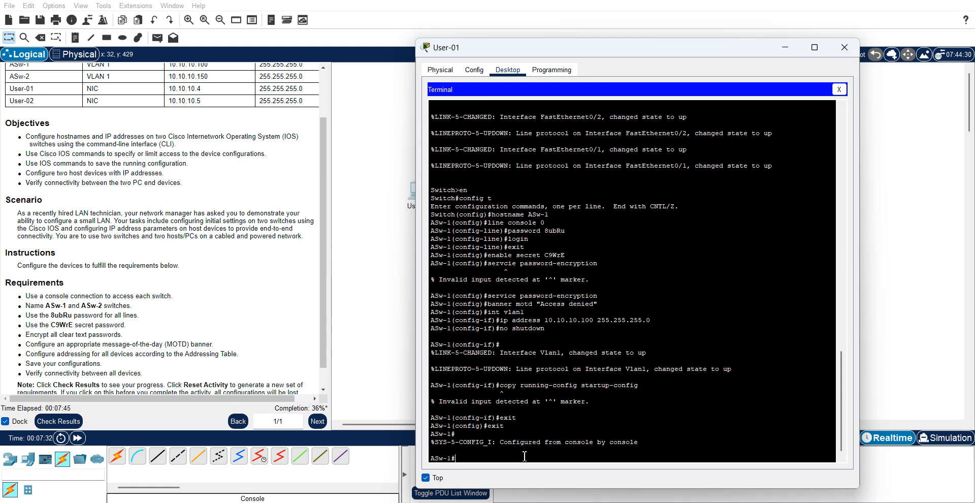
{"action": "type", "text": "copy running-config start"}
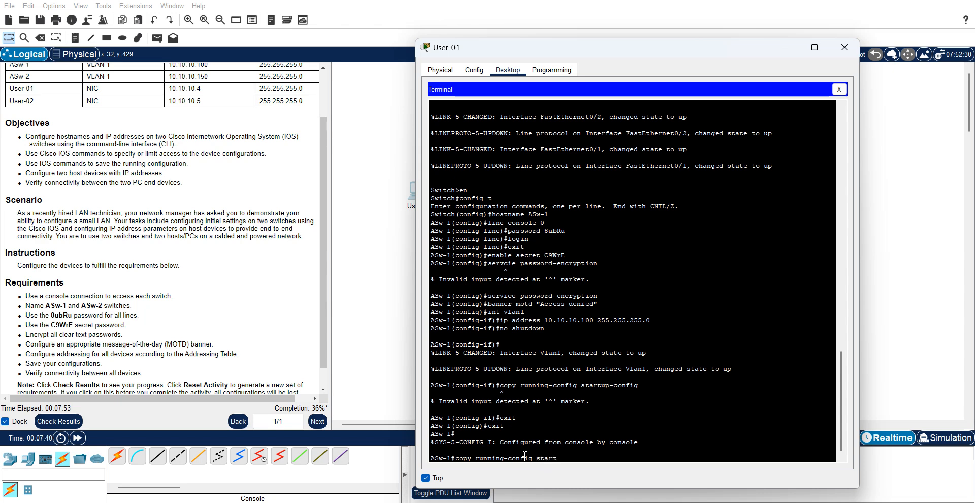
{"action": "type", "text": "up-config"}
{"action": "key", "text": "Return"}
{"action": "key", "text": "Return"}
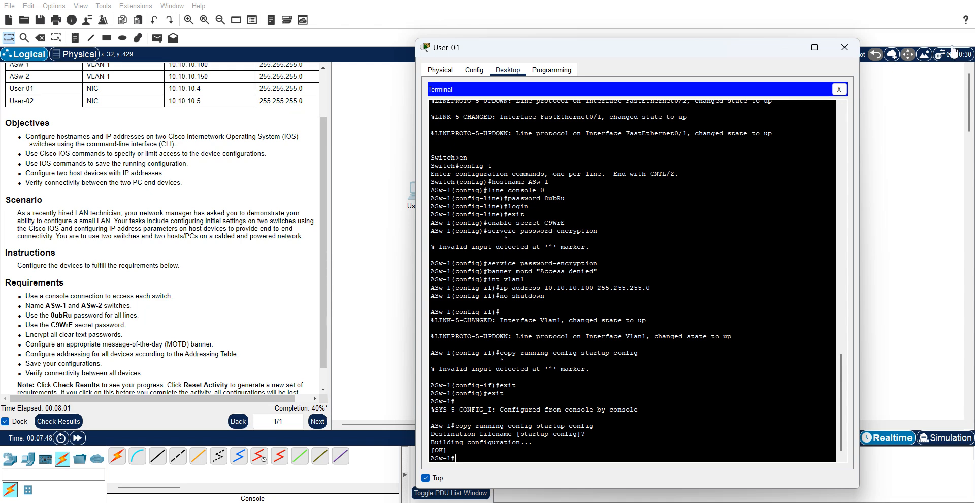
- Close the terminal and bring up User-01's IP Configuration, kept on top beside the addressing table
{"action": "left_click", "coordinate": [844, 48]}
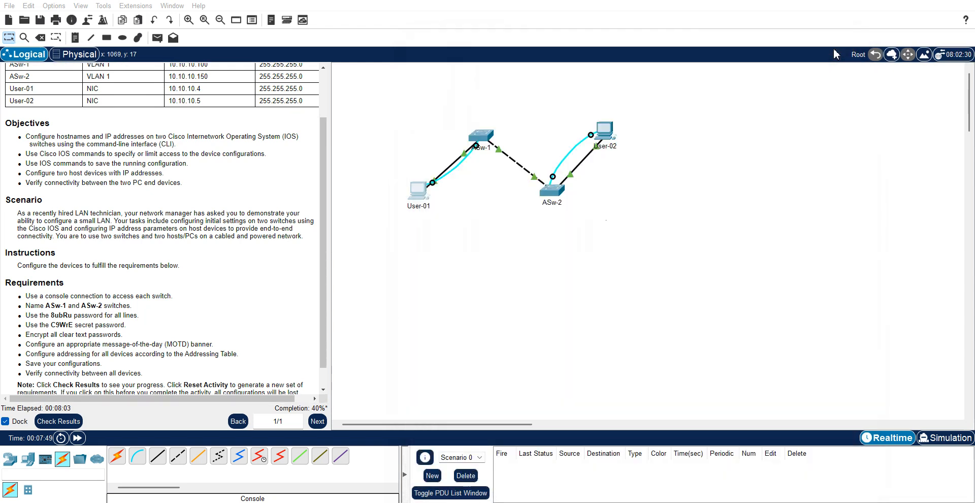
{"action": "left_click", "coordinate": [418, 193]}
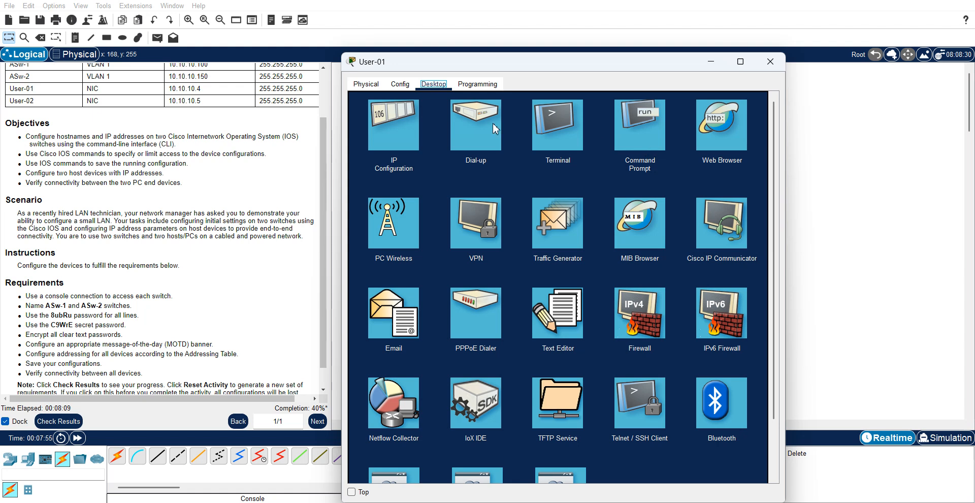
{"action": "left_click", "coordinate": [396, 135]}
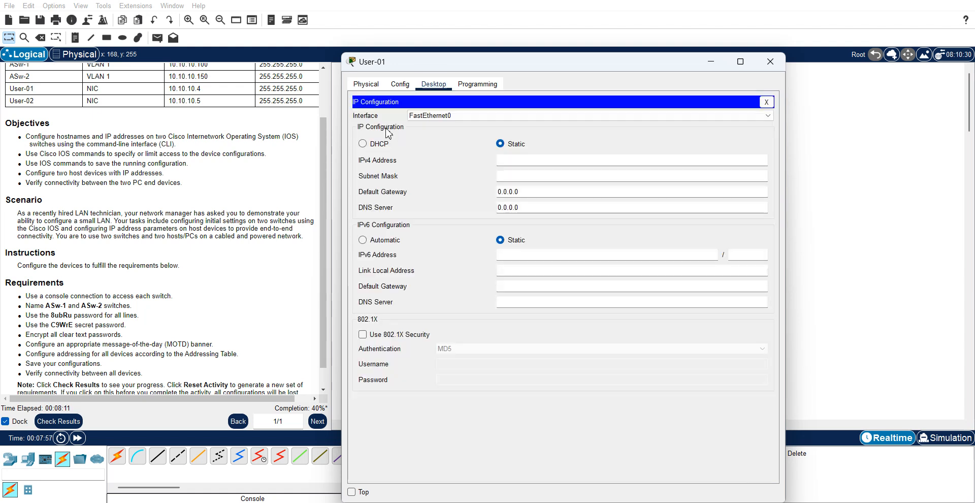
{"action": "left_click", "coordinate": [351, 492]}
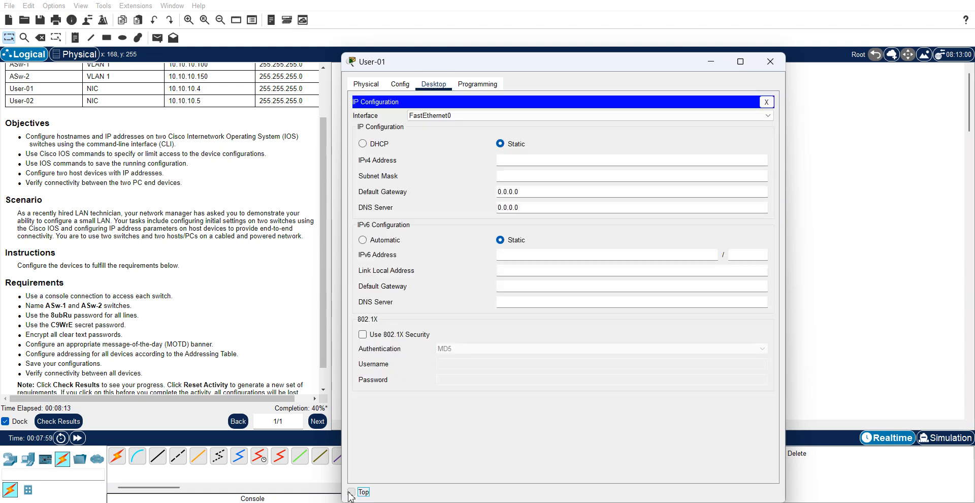
{"action": "left_click", "coordinate": [325, 76]}
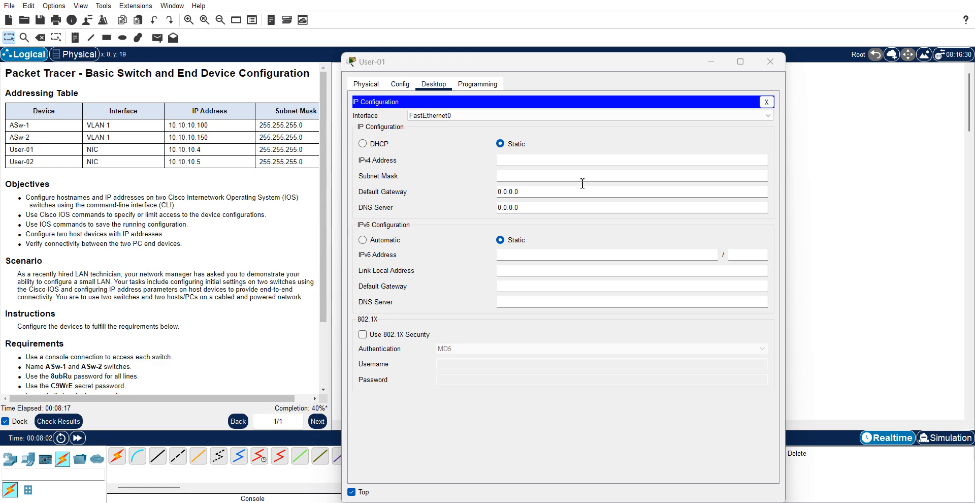
- Set User-01's IPv4 to 10.10.10.4 with mask 255.255.255.0 and close the window
{"action": "left_click", "coordinate": [525, 159]}
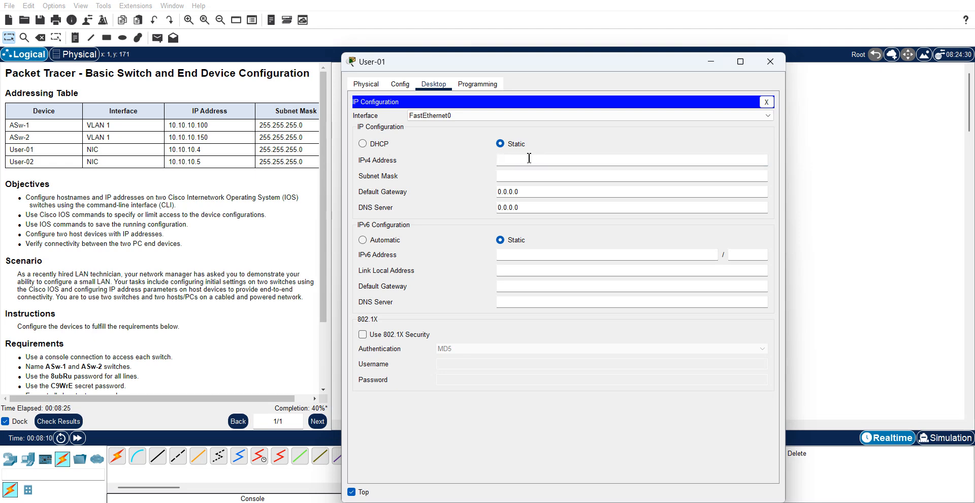
{"action": "type", "text": "10.10.10.4"}
{"action": "left_click", "coordinate": [512, 177]}
{"action": "key", "text": "BackSpace"}
{"action": "key", "text": "BackSpace"}
{"action": "key", "text": "BackSpace"}
{"action": "key", "text": "BackSpace"}
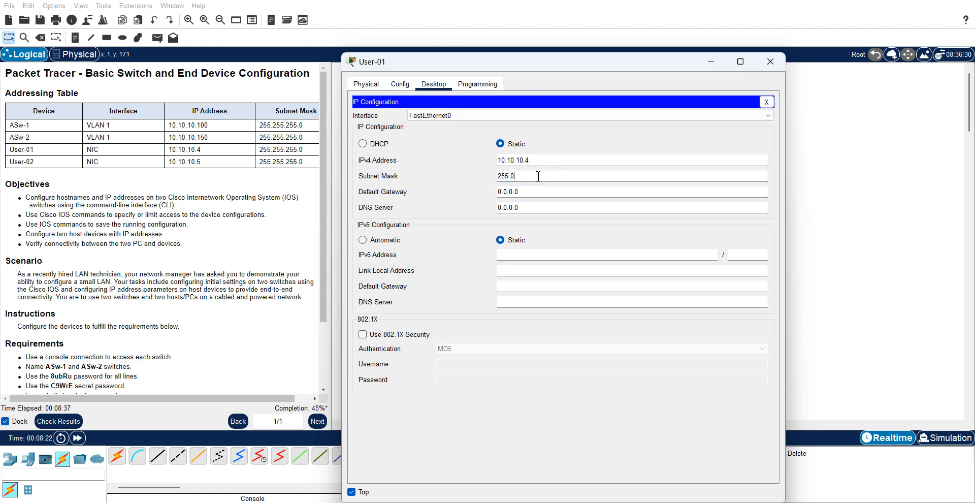
{"action": "type", "text": "255.255.0"}
{"action": "left_click", "coordinate": [530, 190]}
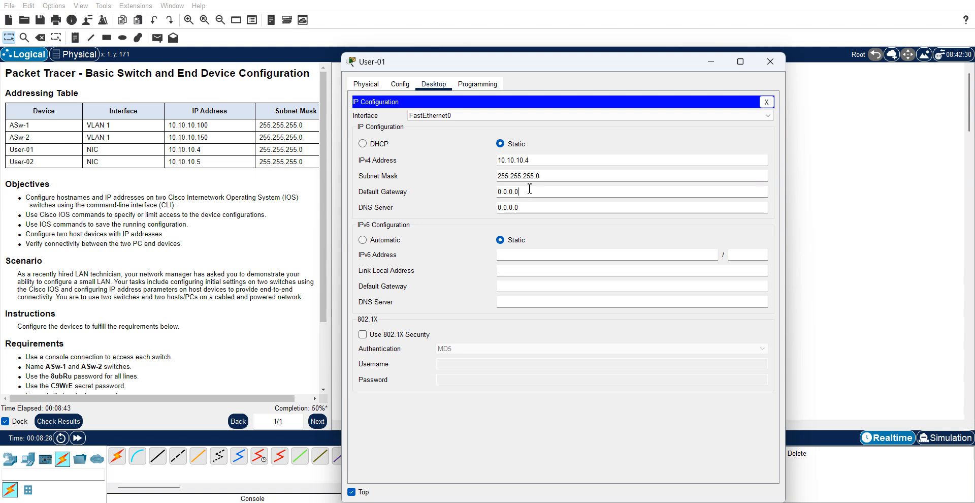
{"action": "left_click", "coordinate": [780, 61]}
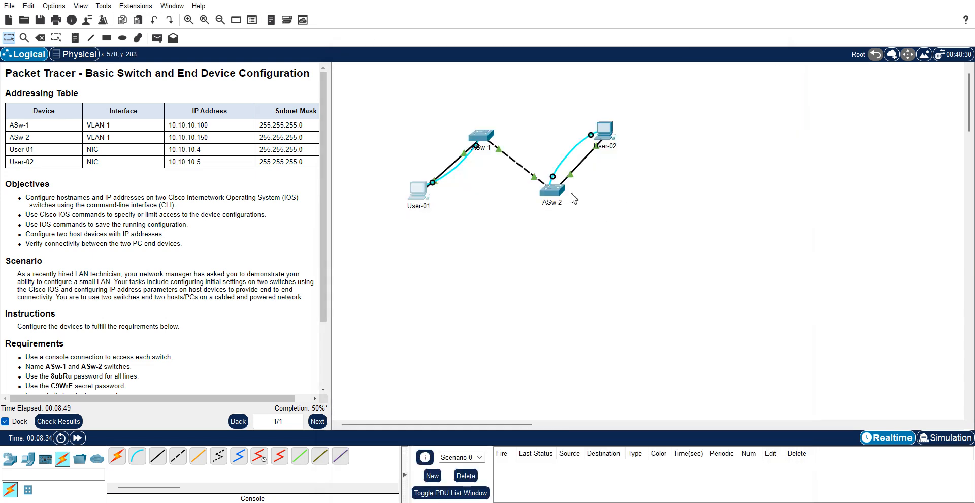
- Start User-02's Terminal with default settings, keep it on top, and reach the switch prompt
{"action": "left_click", "coordinate": [609, 141]}
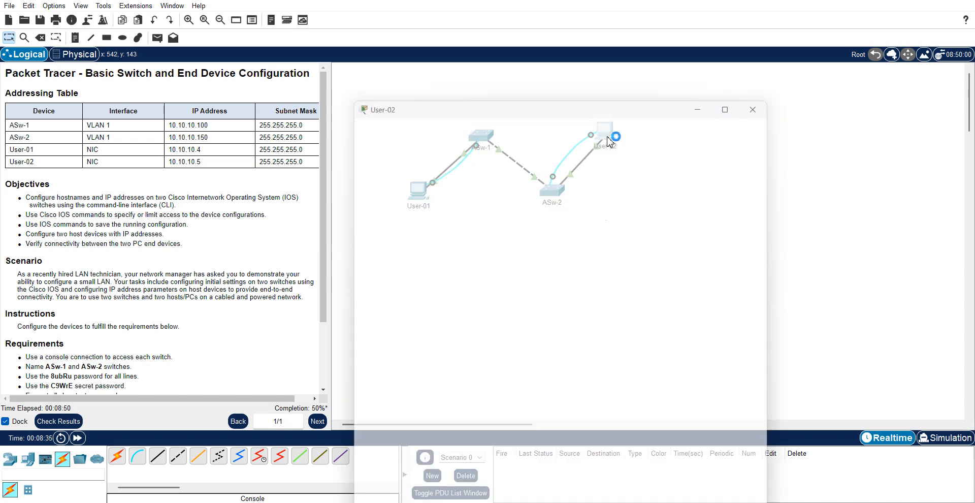
{"action": "left_click", "coordinate": [432, 86]}
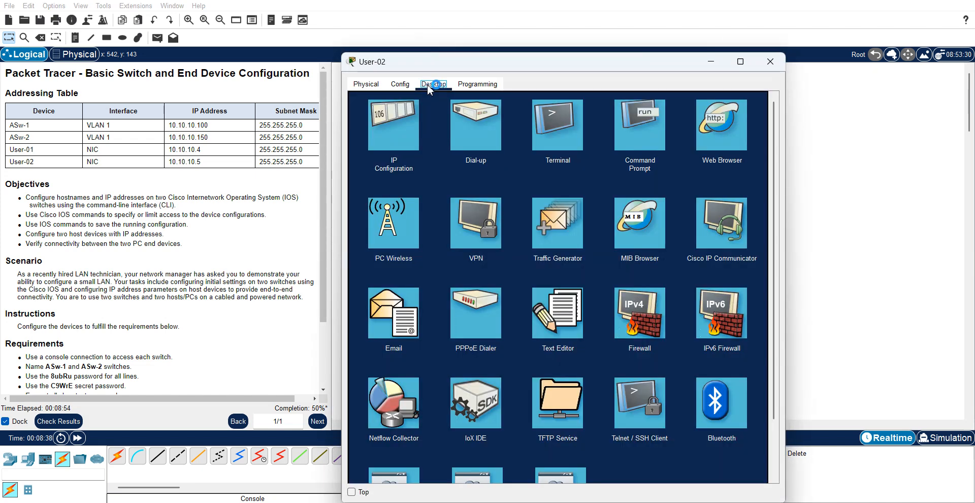
{"action": "left_click", "coordinate": [563, 128]}
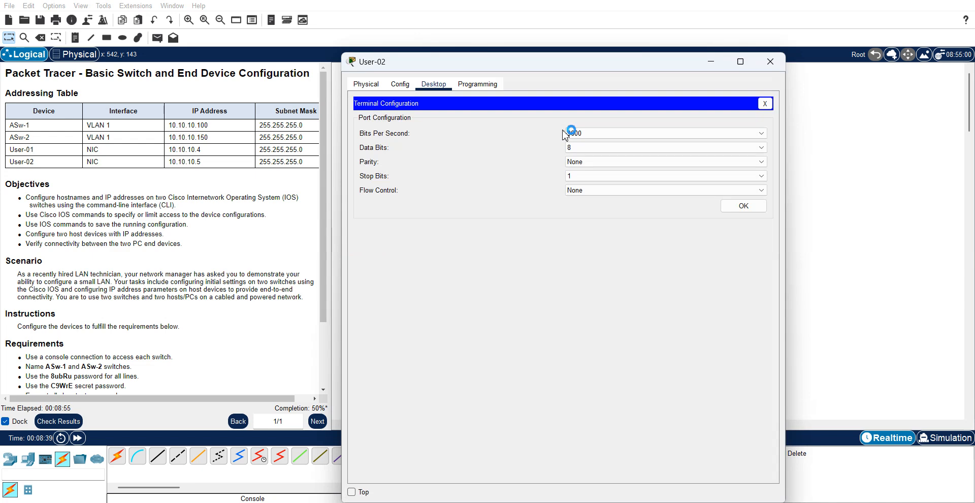
{"action": "left_click", "coordinate": [744, 206]}
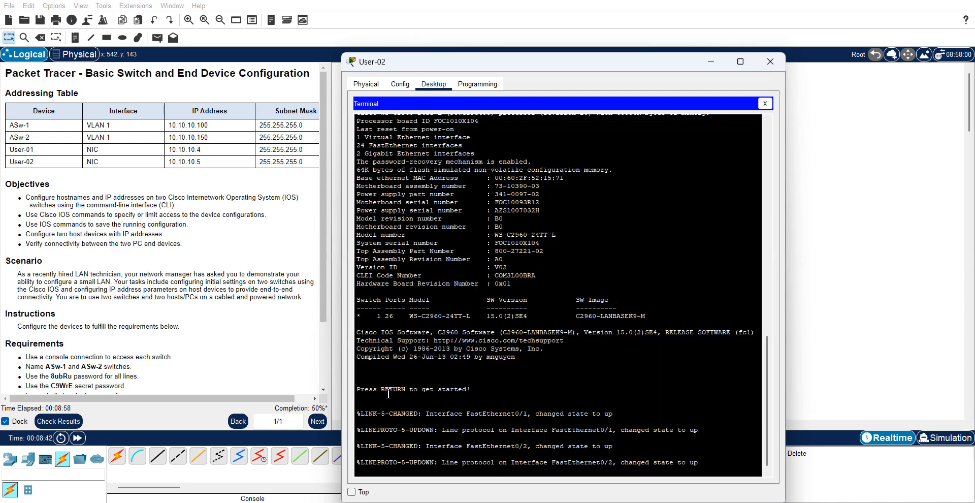
{"action": "left_click", "coordinate": [326, 390]}
{"action": "left_click", "coordinate": [326, 390]}
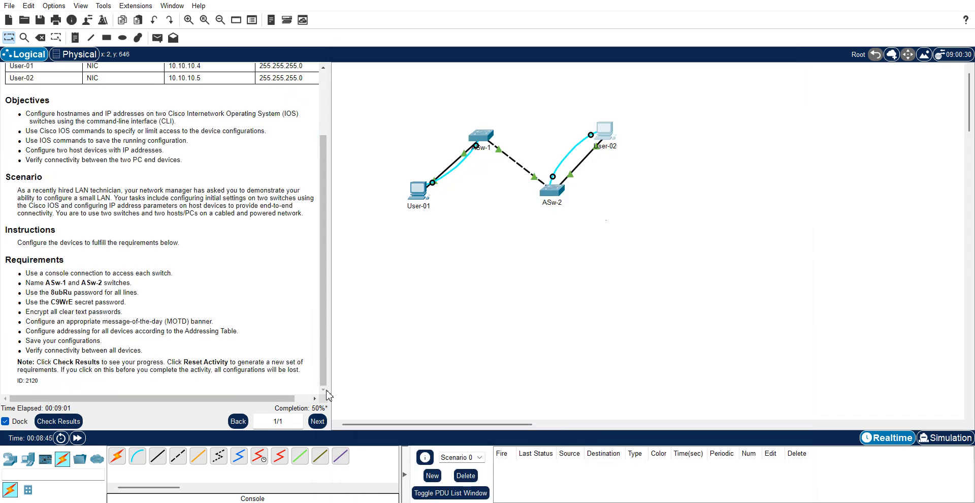
{"action": "left_click", "coordinate": [602, 128]}
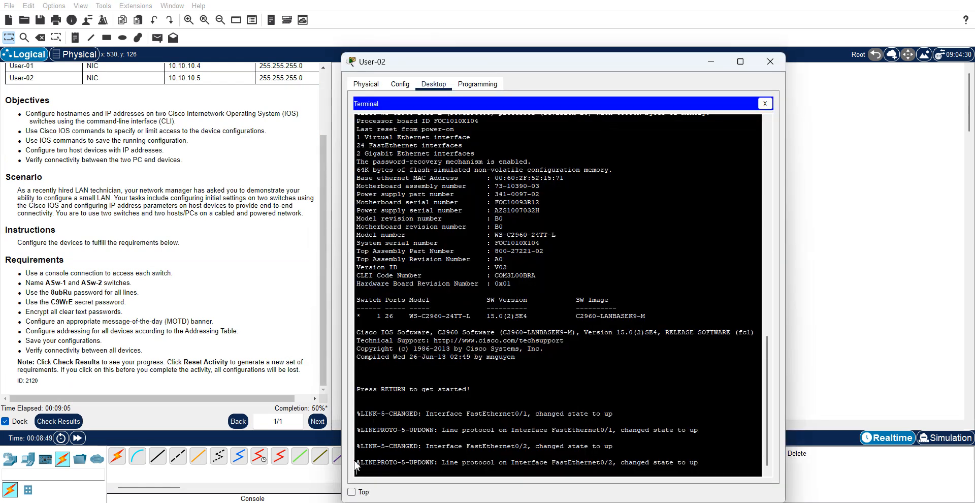
{"action": "left_click", "coordinate": [351, 492]}
{"action": "key", "text": "Return"}
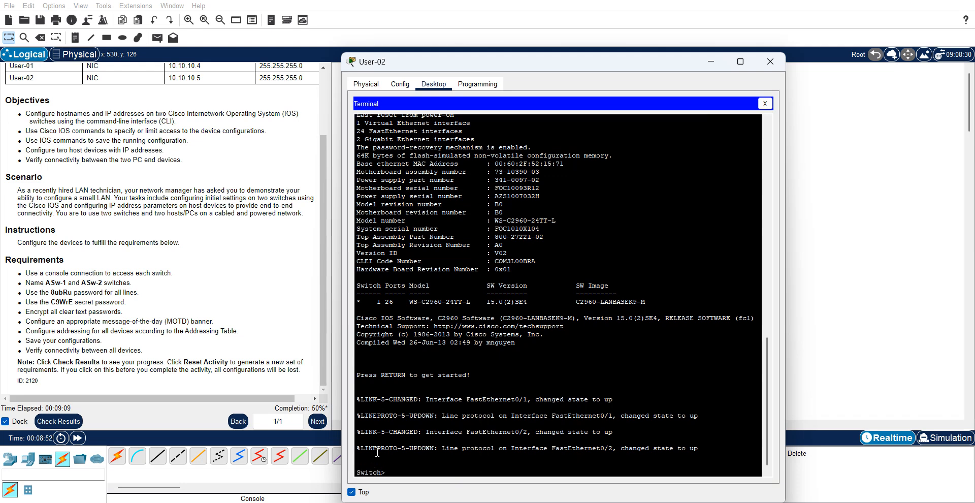
- Enter global configuration mode and set the hostname to ASw-2
{"action": "type", "text": "en"}
{"action": "key", "text": "Return"}
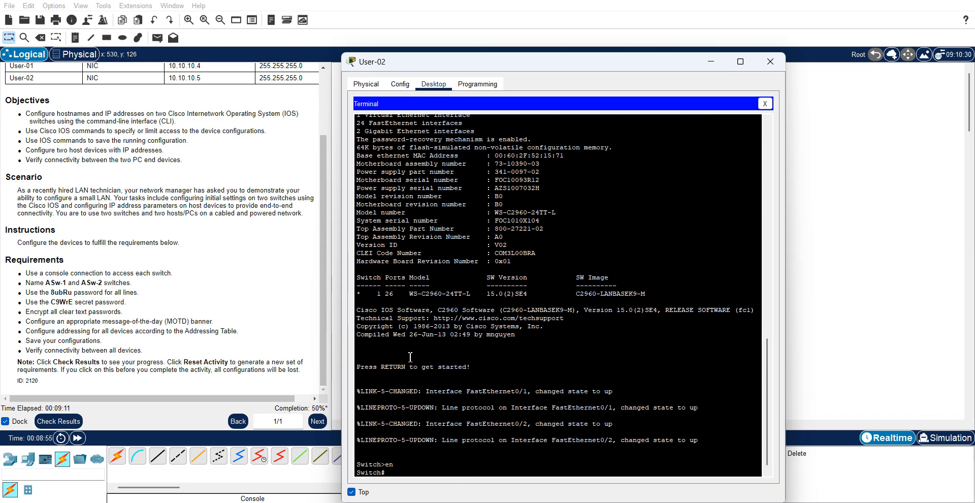
{"action": "type", "text": "config t"}
{"action": "key", "text": "Return"}
{"action": "type", "text": "hostname"}
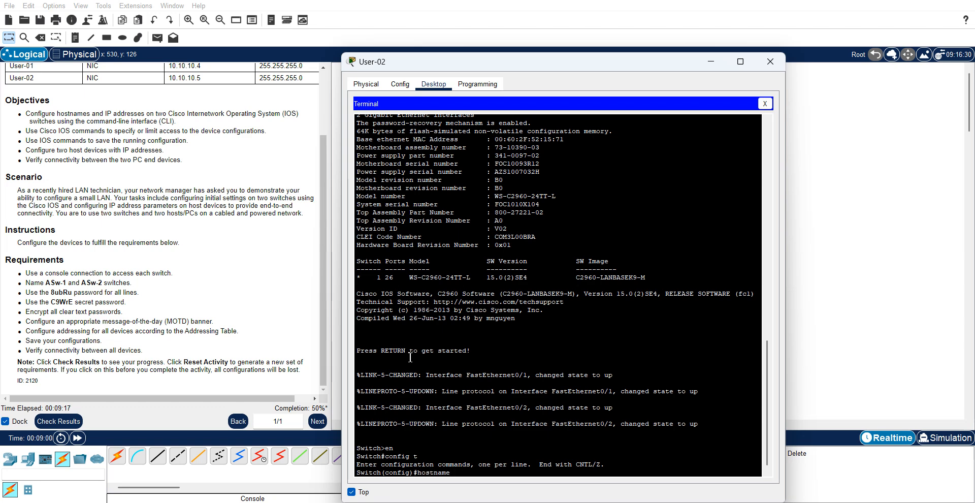
{"action": "key", "text": "Caps_Lock"}
{"action": "type", "text": "AS"}
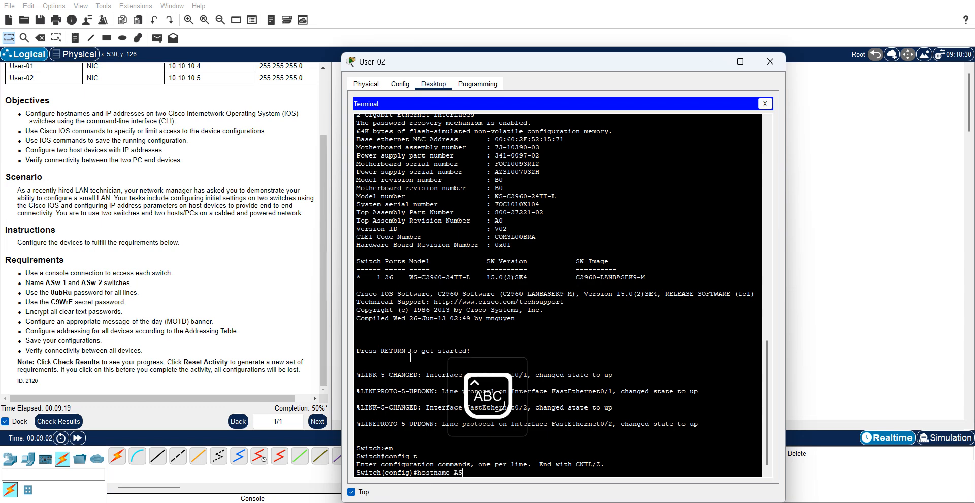
{"action": "type", "text": "w-2"}
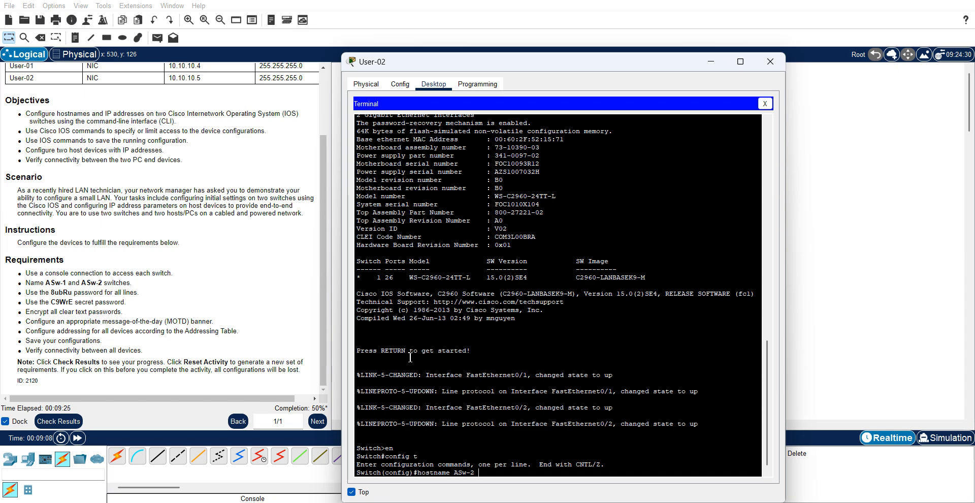
{"action": "key", "text": "Return"}
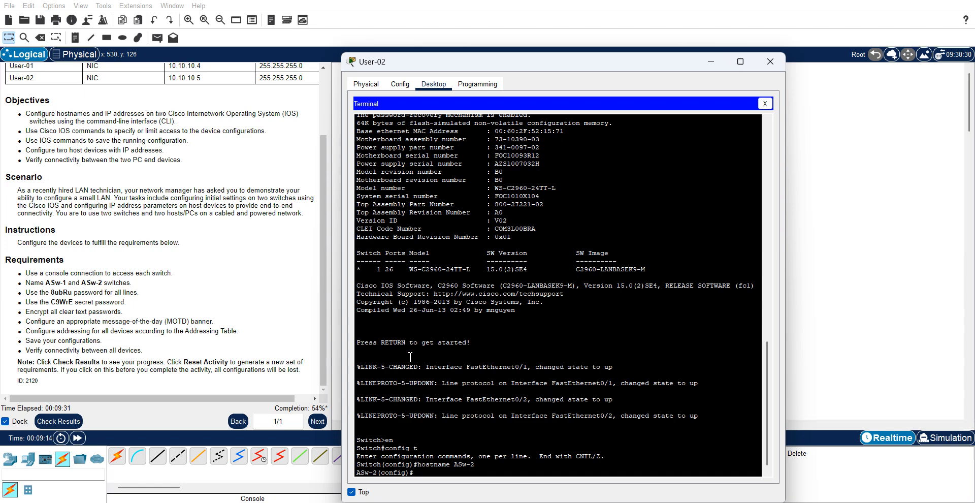
- Give ASw-2's console line 0 its password, require login, and exit
{"action": "key", "text": "Return"}
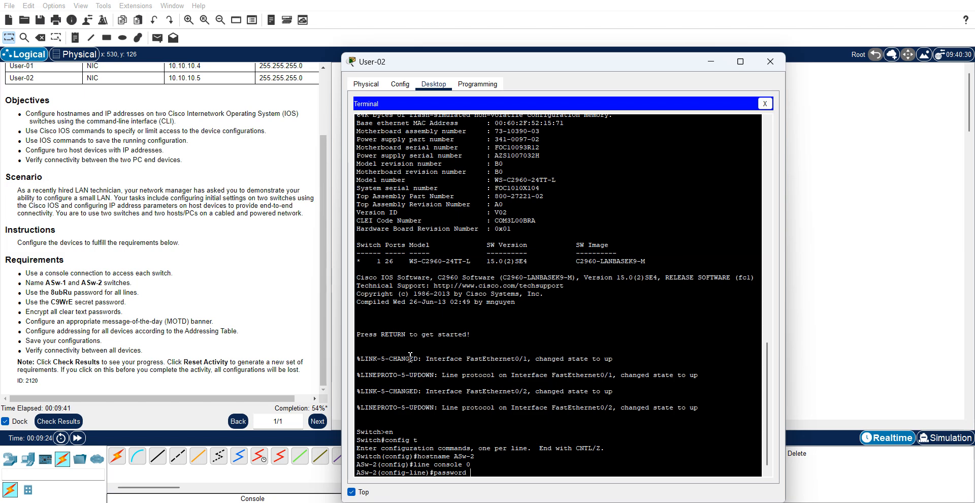
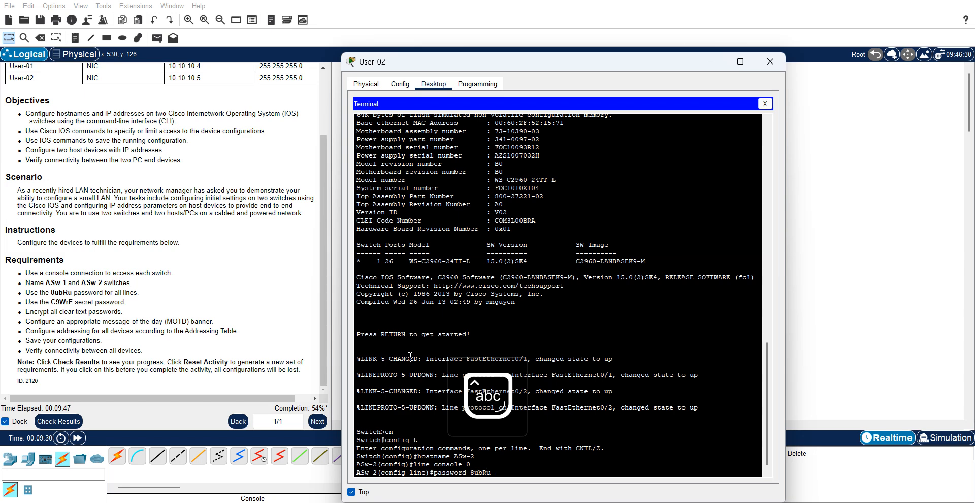
{"action": "key", "text": "Return"}
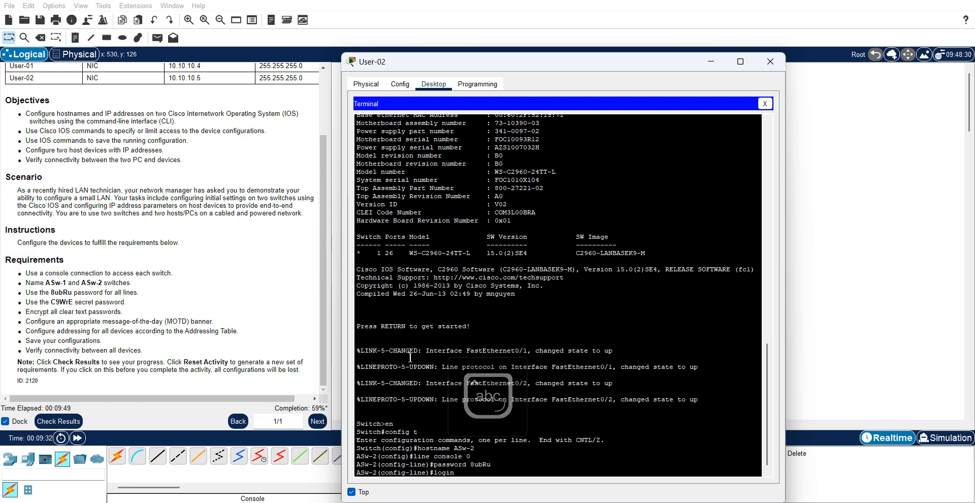
{"action": "key", "text": "Return"}
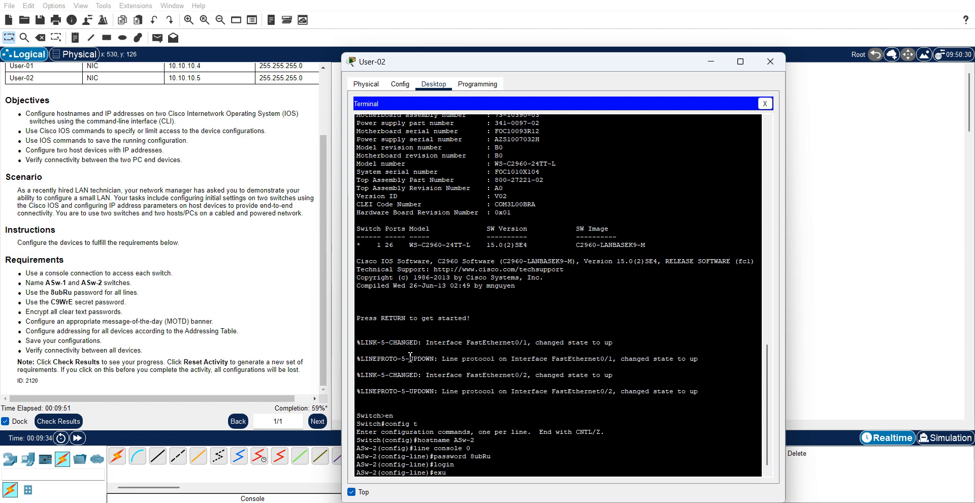
{"action": "key", "text": "BackSpace"}
{"action": "key", "text": "Return"}
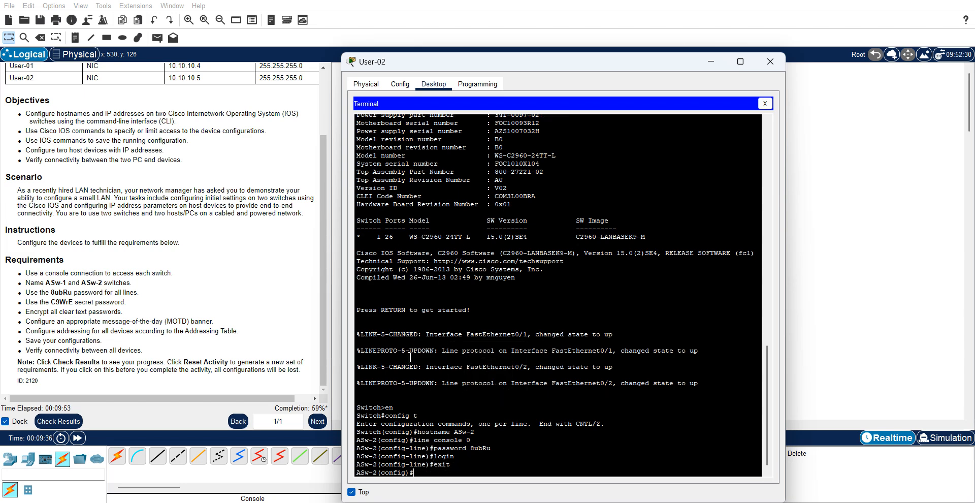
- Set ASw-2's enable secret and turn on service password-encryption
{"action": "type", "text": "enable secret C9W"}
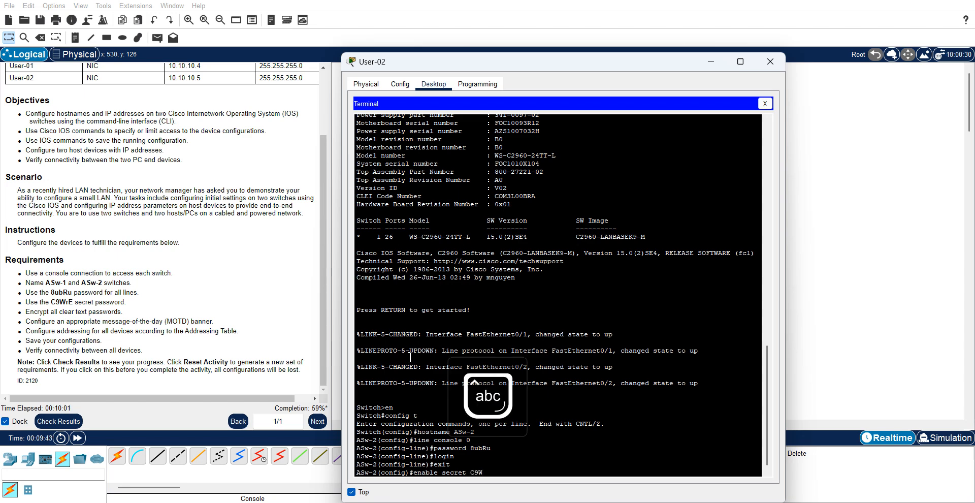
{"action": "type", "text": "rE"}
{"action": "key", "text": "Caps_Lock"}
{"action": "key", "text": "Return"}
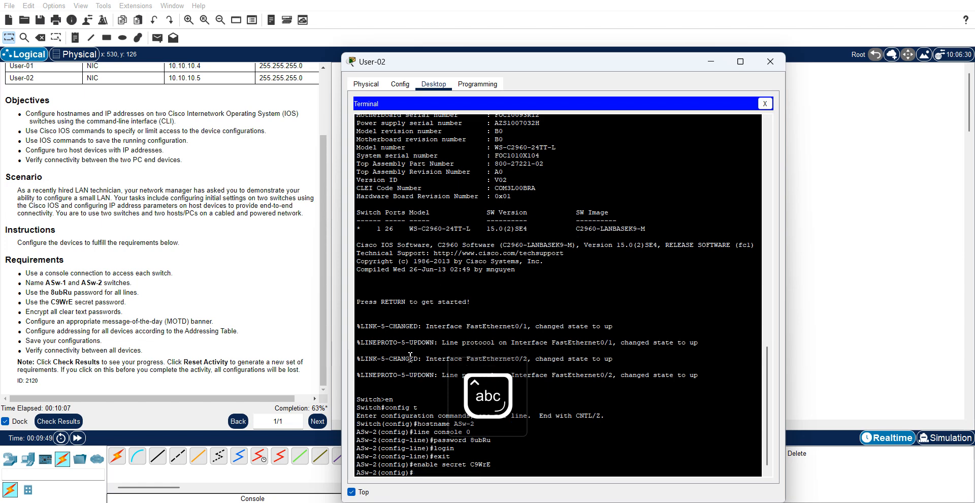
{"action": "type", "text": "service"}
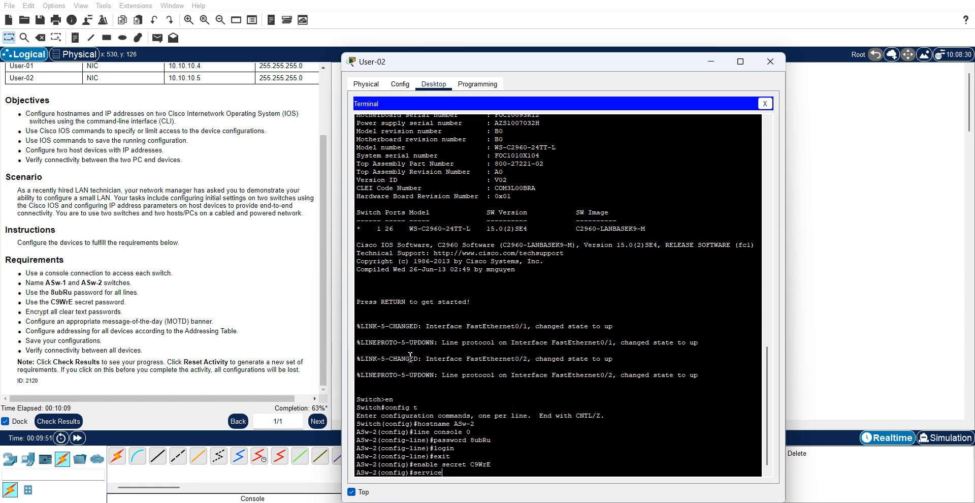
{"action": "type", "text": " password-encryption"}
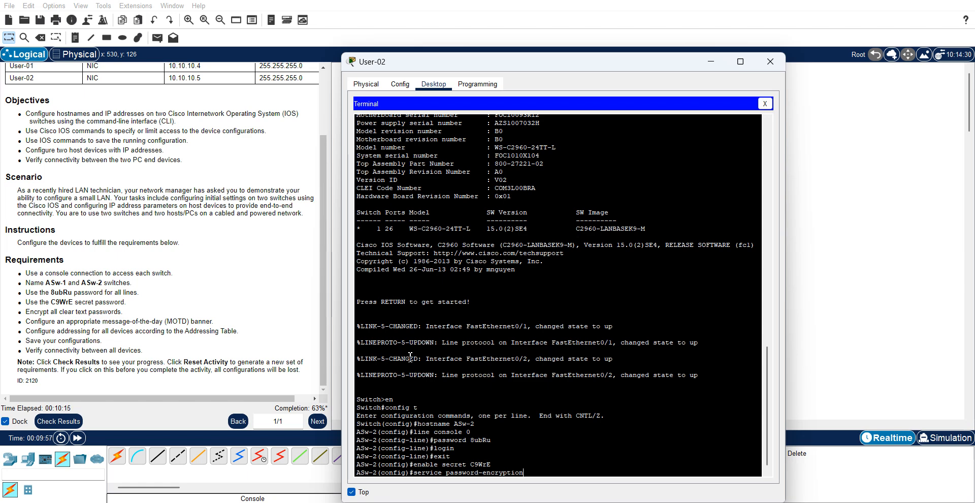
{"action": "key", "text": "Return"}
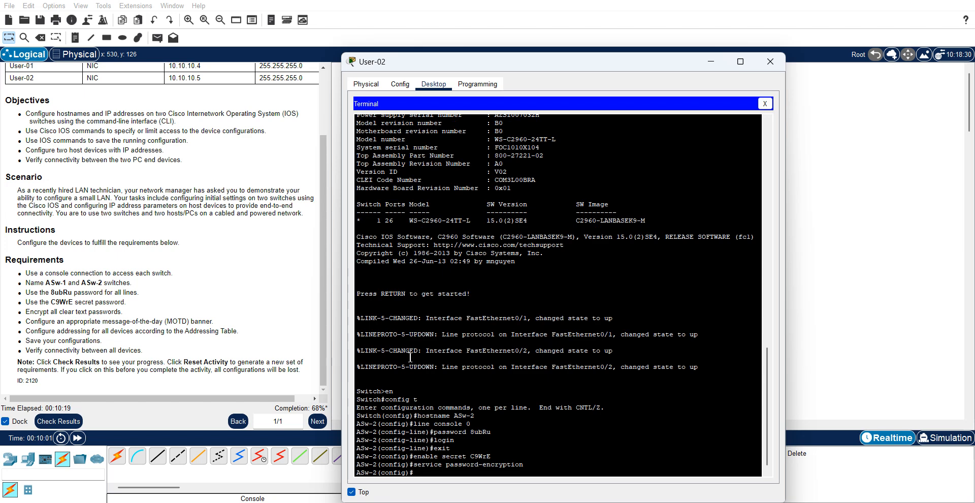
- Enter banner motd "Access denied" on ASw-2, fixing typos, then view the Addressing Table
{"action": "type", "text": "banner motf"}
{"action": "key", "text": "BackSpace"}
{"action": "type", "text": "d"}
{"action": "key", "text": "Caps_Lock"}
{"action": "type", "text": "\""}
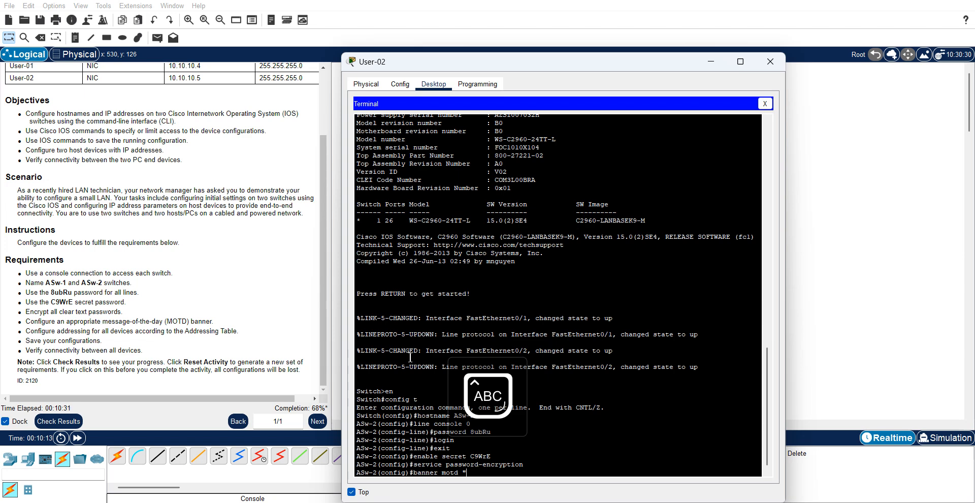
{"action": "key", "text": "Caps_Lock"}
{"action": "type", "text": "Acess s"}
{"action": "key", "text": "BackSpace"}
{"action": "type", "text": "denied"}
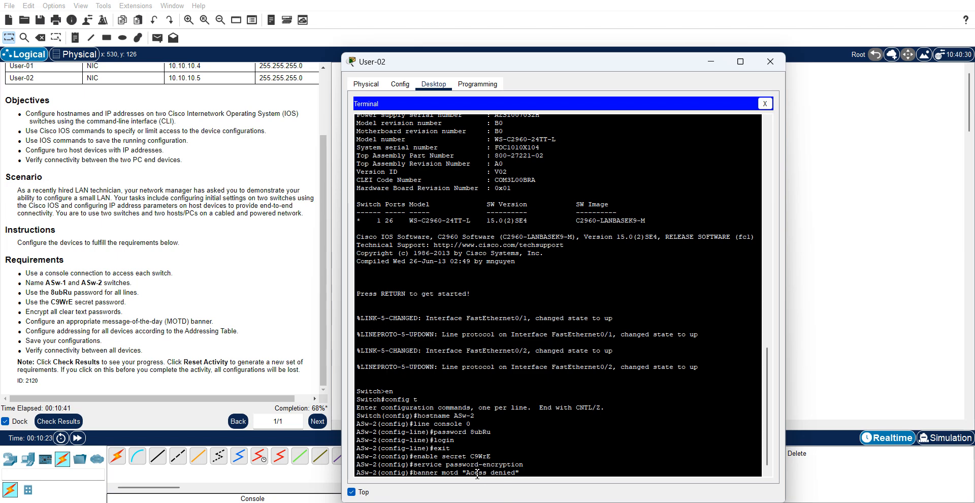
{"action": "type", "text": "\" c"}
{"action": "key", "text": "BackSpace"}
{"action": "key", "text": "BackSpace"}
{"action": "key", "text": "BackSpace"}
{"action": "key", "text": "BackSpace"}
{"action": "key", "text": "BackSpace"}
{"action": "key", "text": "BackSpace"}
{"action": "key", "text": "BackSpace"}
{"action": "key", "text": "BackSpace"}
{"action": "key", "text": "BackSpace"}
{"action": "key", "text": "BackSpace"}
{"action": "key", "text": "BackSpace"}
{"action": "key", "text": "BackSpace"}
{"action": "key", "text": "BackSpace"}
{"action": "type", "text": "cess denied\""}
{"action": "key", "text": "Return"}
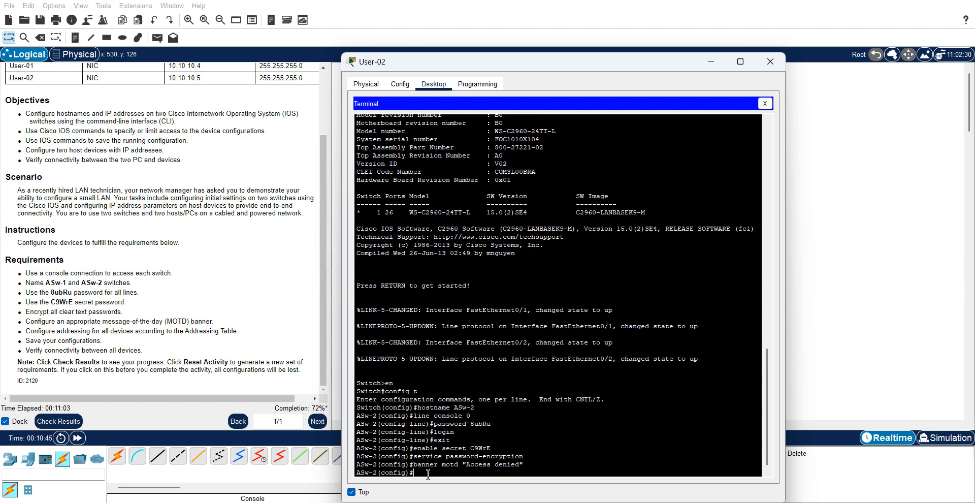
{"action": "left_click", "coordinate": [324, 109]}
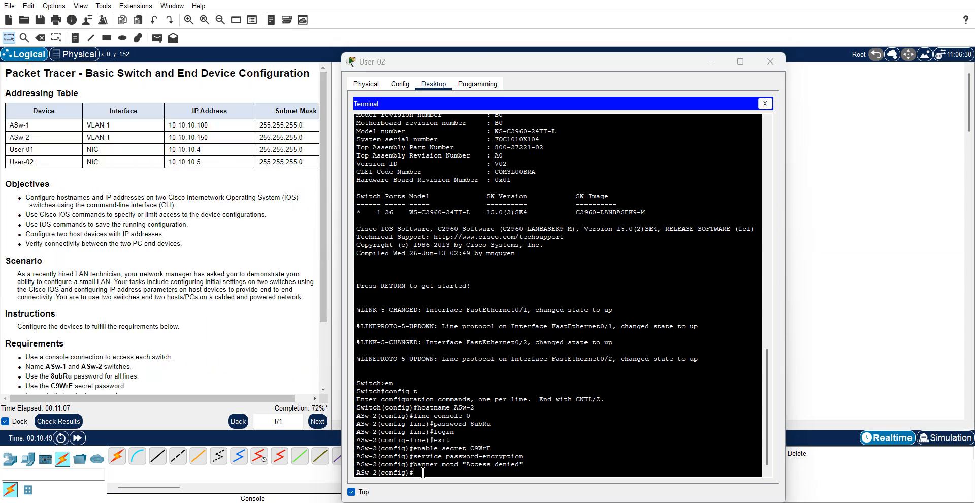
- Assign ASw-2's interface VLAN 1 the address 10.10.10.150 255.255.255.0 and enable it with no shutdown
{"action": "type", "text": "n"}
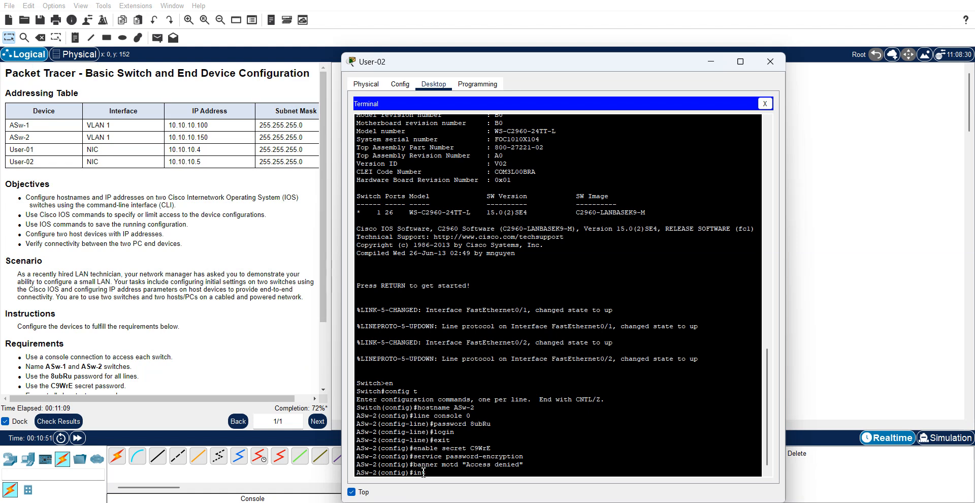
{"action": "type", "text": "t vlan 1"}
{"action": "key", "text": "BackSpace"}
{"action": "key", "text": "BackSpace"}
{"action": "type", "text": "1"}
{"action": "key", "text": "Return"}
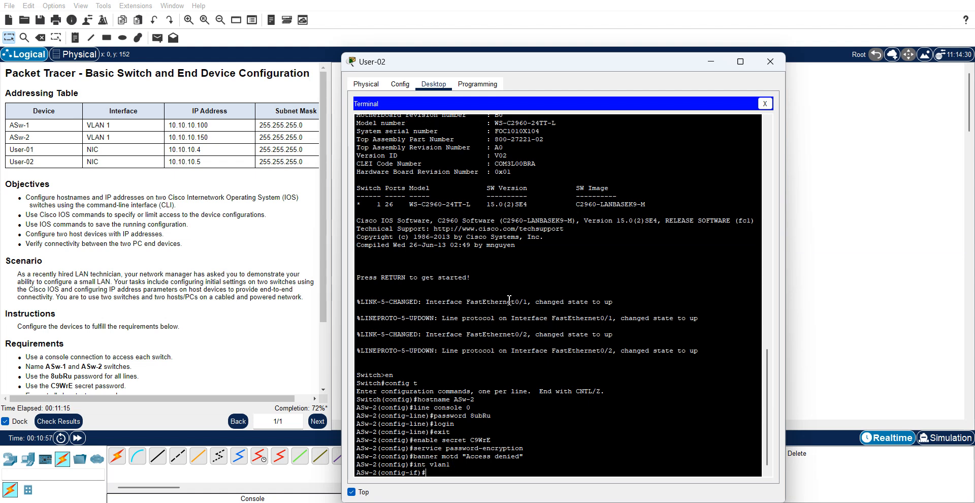
{"action": "type", "text": "ip address"}
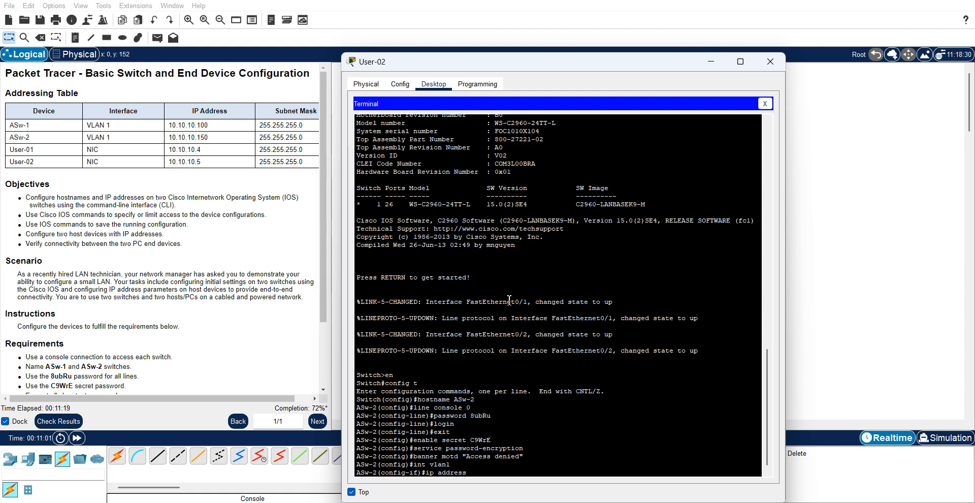
{"action": "type", "text": " 10.10.10.150 255.255.255.0"}
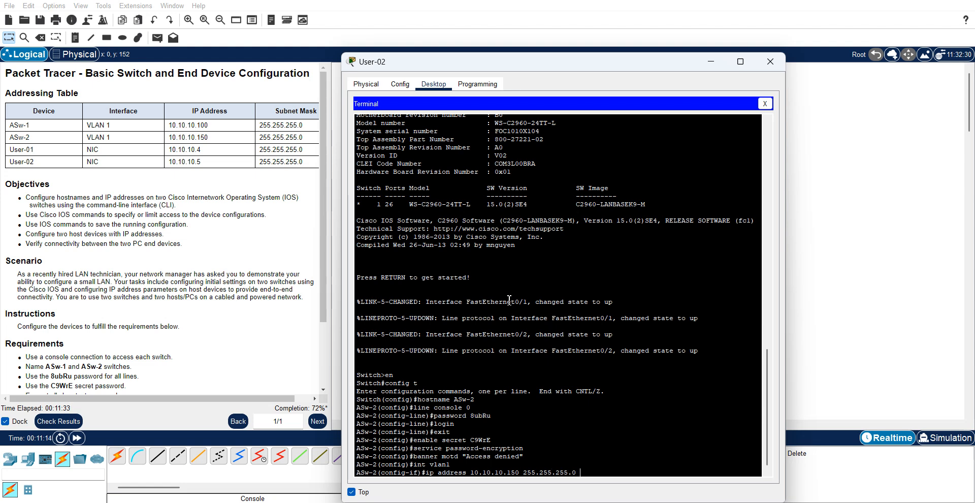
{"action": "key", "text": "Return"}
{"action": "type", "text": "no shutdown"}
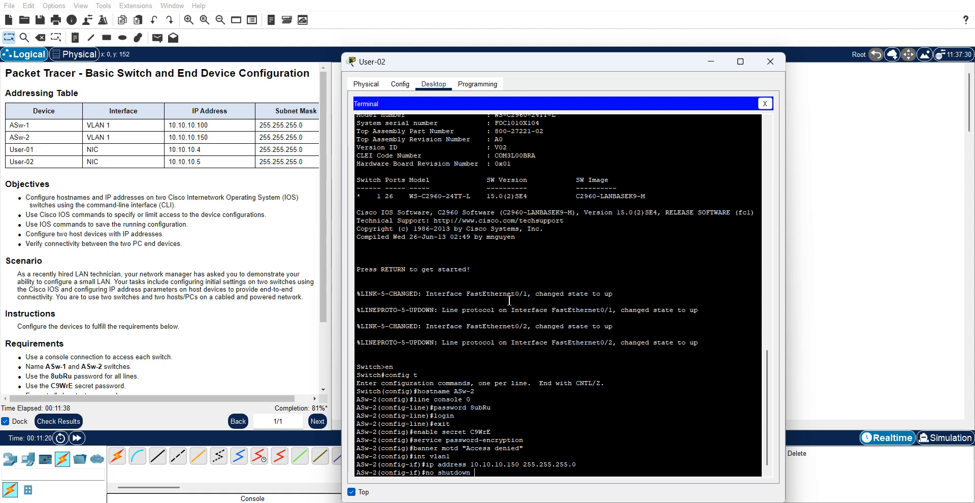
{"action": "key", "text": "Return"}
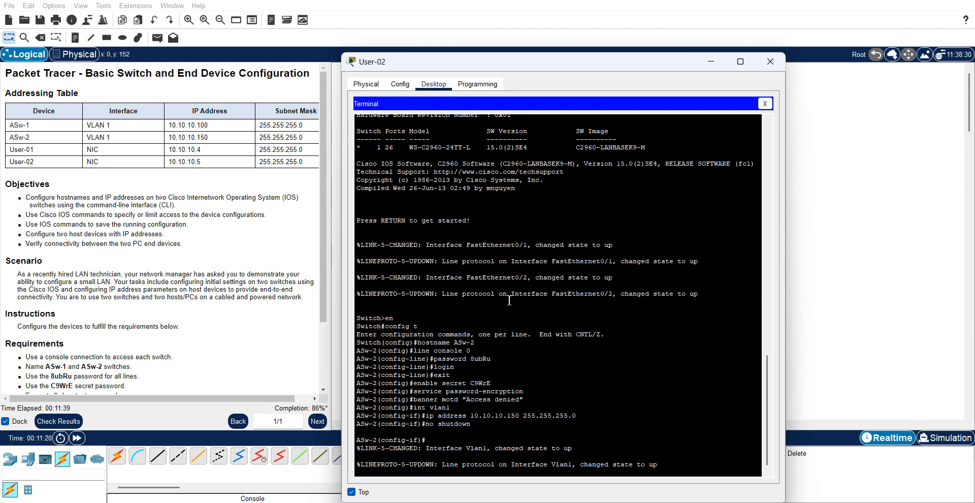
{"action": "key", "text": "Return"}
- Exit interface and global configuration modes back to privileged EXEC
{"action": "type", "text": "exit"}
{"action": "key", "text": "Return"}
{"action": "type", "text": "wxit"}
{"action": "key", "text": "Return"}
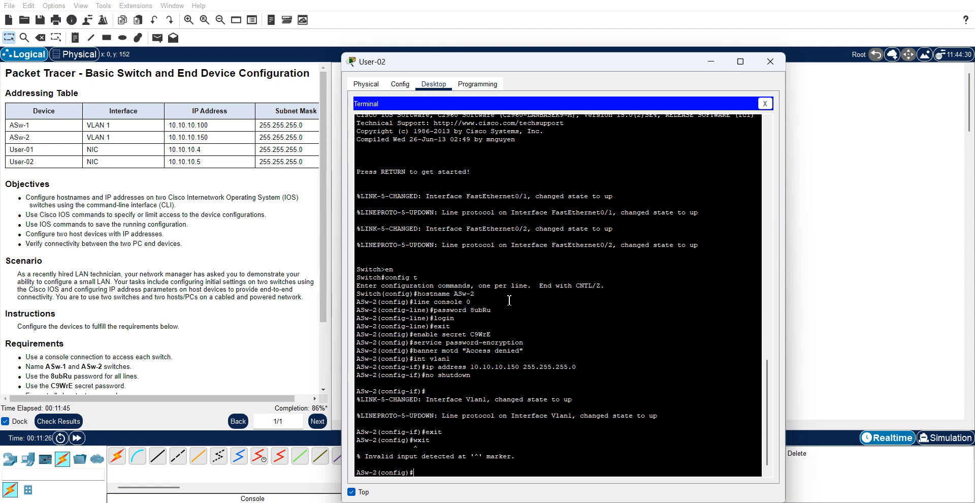
{"action": "type", "text": "exit"}
{"action": "key", "text": "Return"}
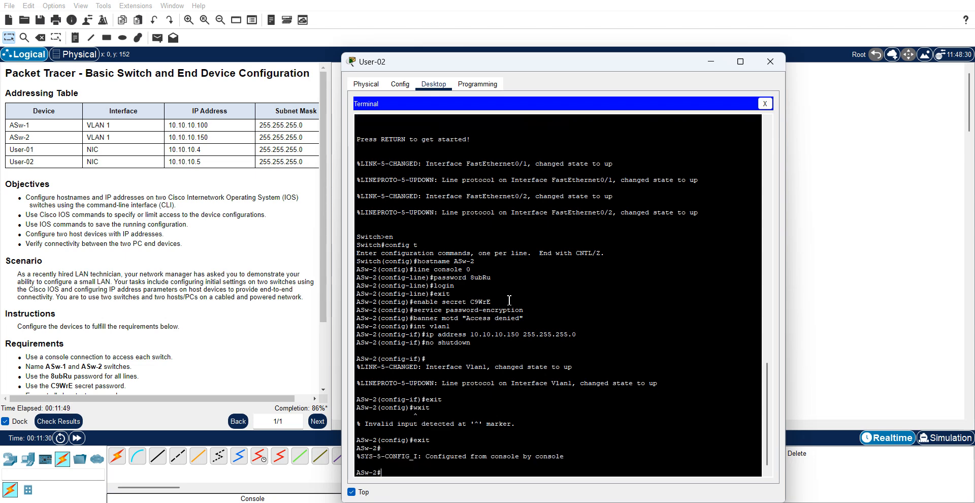
- Copy ASw-2's running-config to startup-config, then close the switch's Terminal window
{"action": "type", "text": "copy running-config star"}
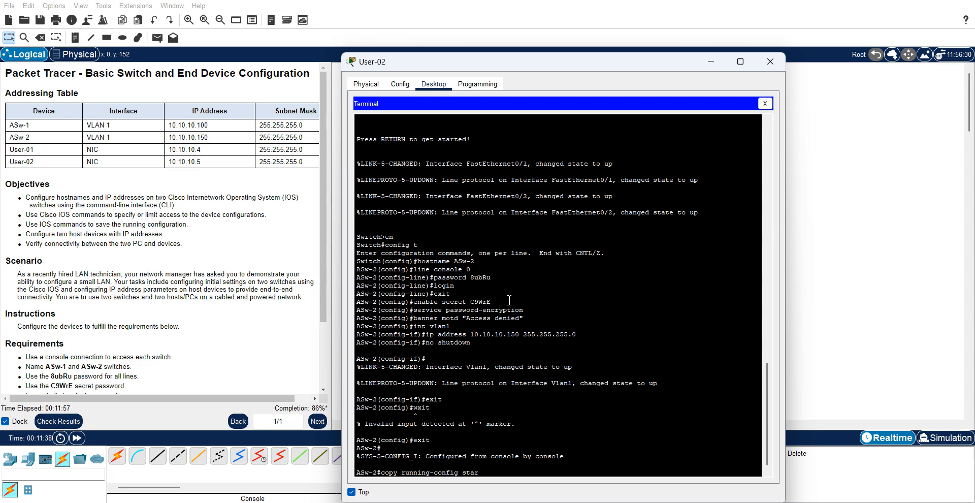
{"action": "type", "text": "tup-config"}
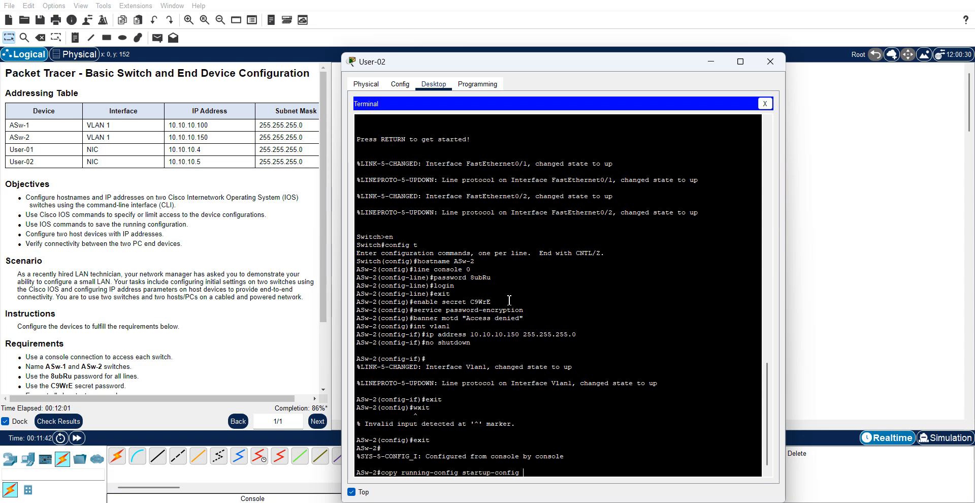
{"action": "key", "text": "Return"}
{"action": "key", "text": "Return"}
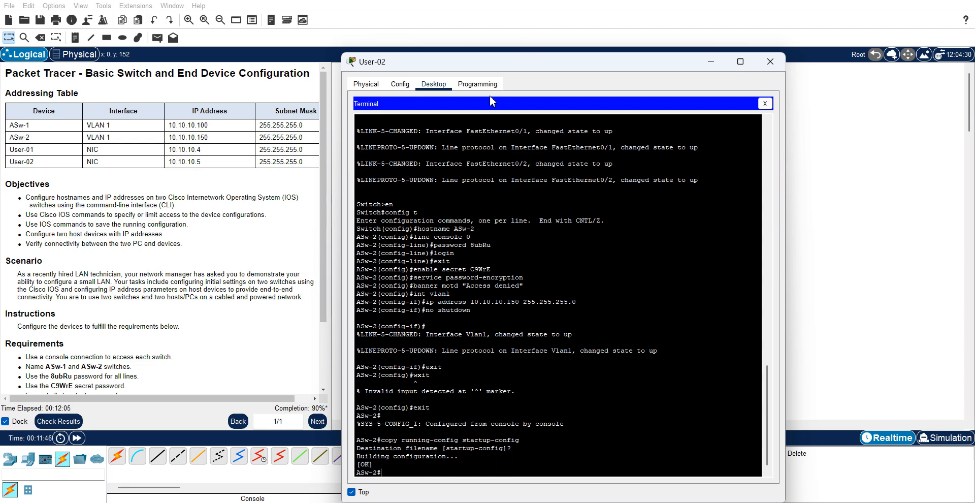
{"action": "left_click", "coordinate": [765, 104]}
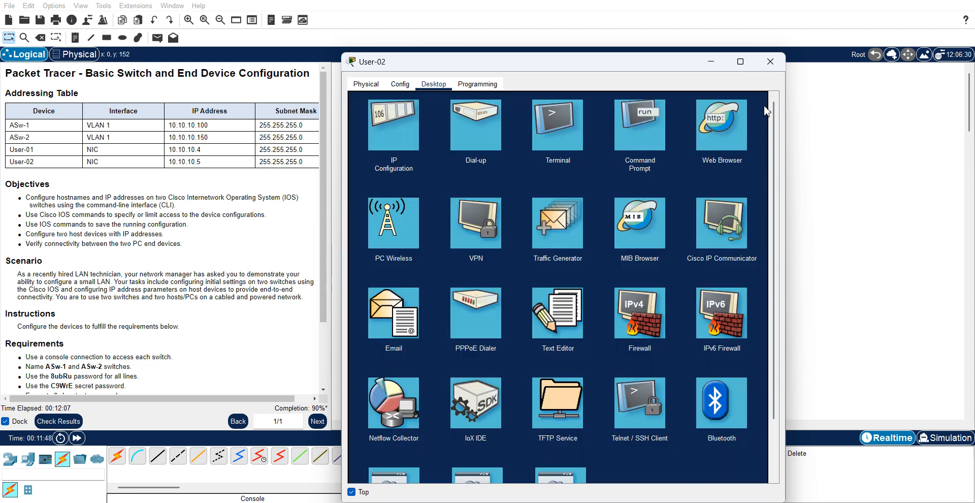
- Set User-02's IPv4 address to 10.10.10.5 with subnet mask 255.255.255.0
{"action": "left_click", "coordinate": [386, 150]}
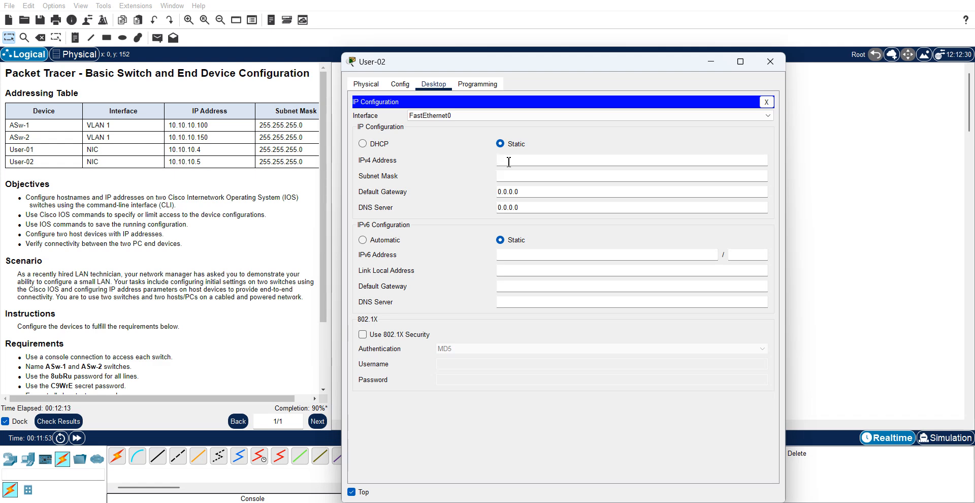
{"action": "type", "text": "10.10.10.5"}
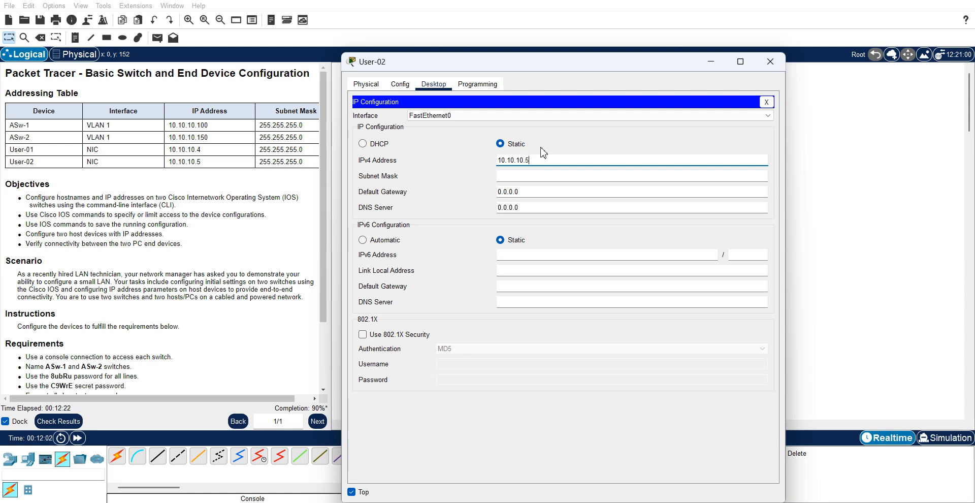
{"action": "left_click", "coordinate": [522, 178]}
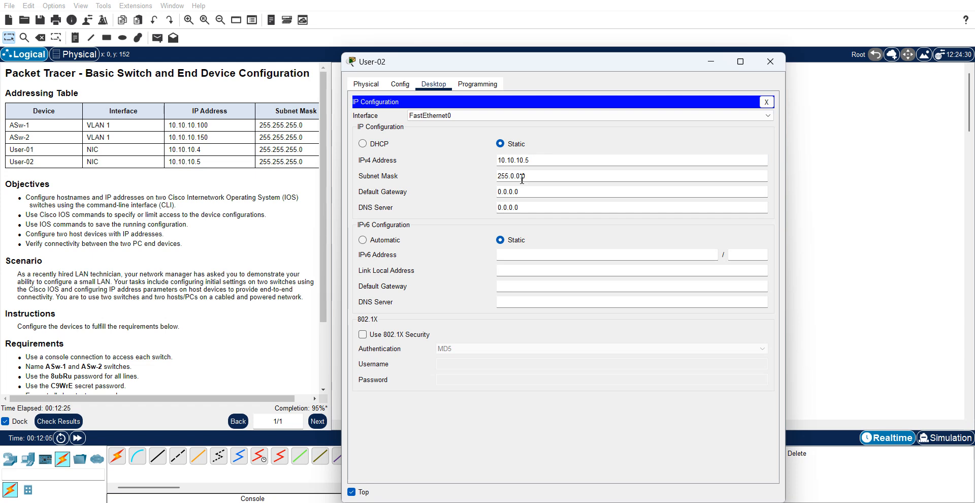
{"action": "key", "text": "BackSpace"}
{"action": "key", "text": "BackSpace"}
{"action": "key", "text": "BackSpace"}
{"action": "key", "text": "BackSpace"}
{"action": "key", "text": "BackSpace"}
{"action": "type", "text": "255"}
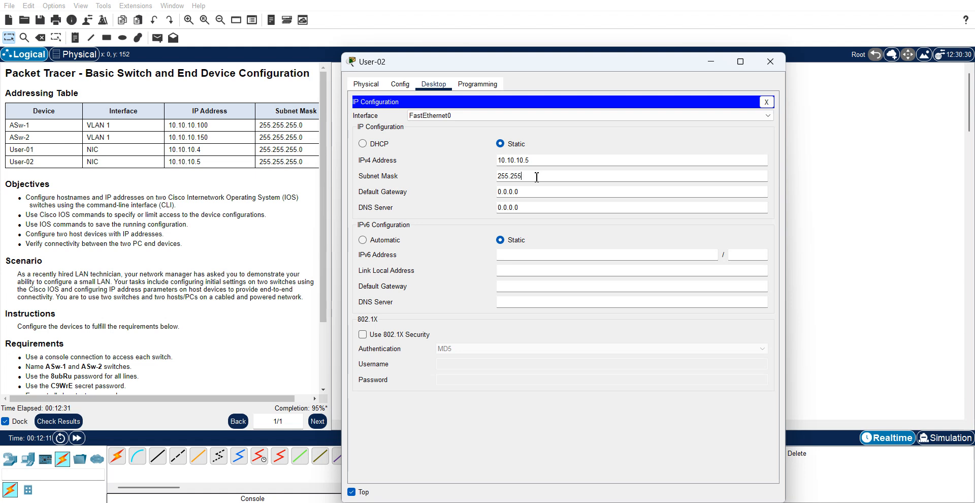
{"action": "type", "text": ".255.0"}
{"action": "left_click", "coordinate": [770, 62]}
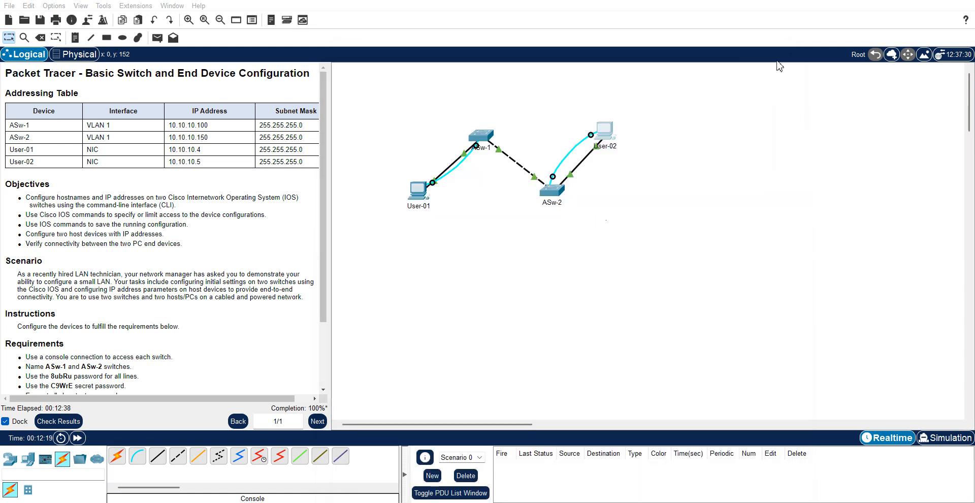